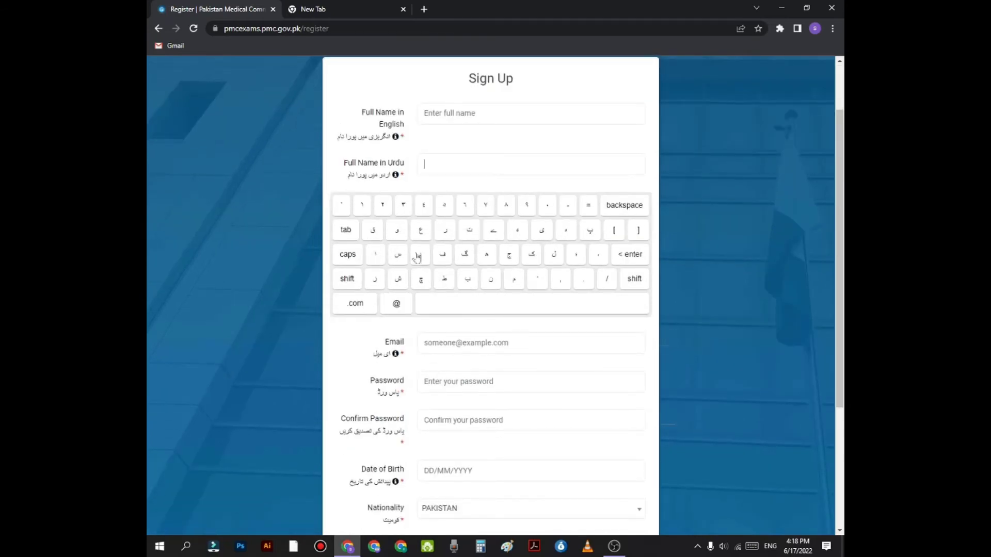
Review the sign-up form's email, password, confirm password and date of birth fields without filling them in
{"action": "scroll", "coordinate": [540, 260], "scroll_direction": "down", "scroll_amount": 2}
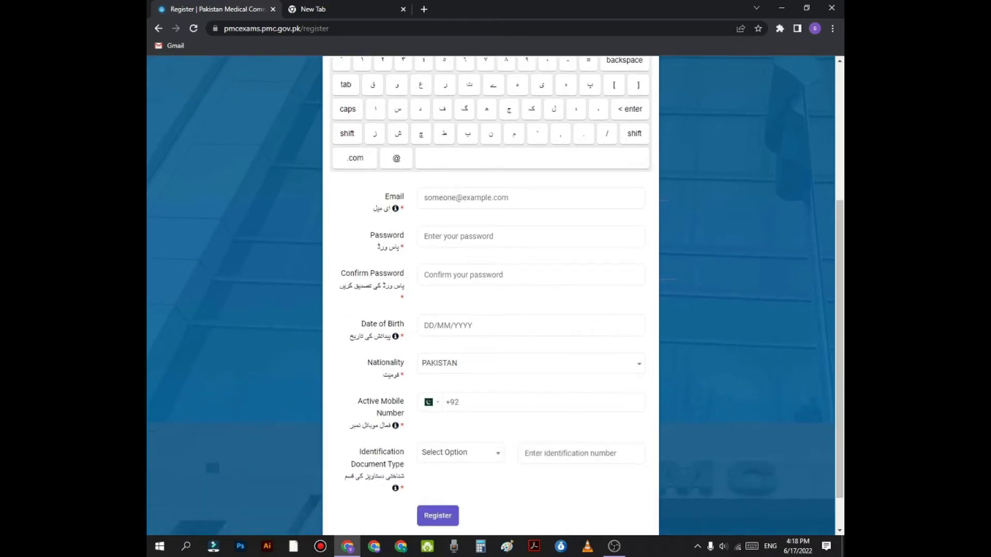
{"action": "scroll", "coordinate": [490, 309], "scroll_direction": "down", "scroll_amount": 1}
{"action": "left_click", "coordinate": [467, 154]}
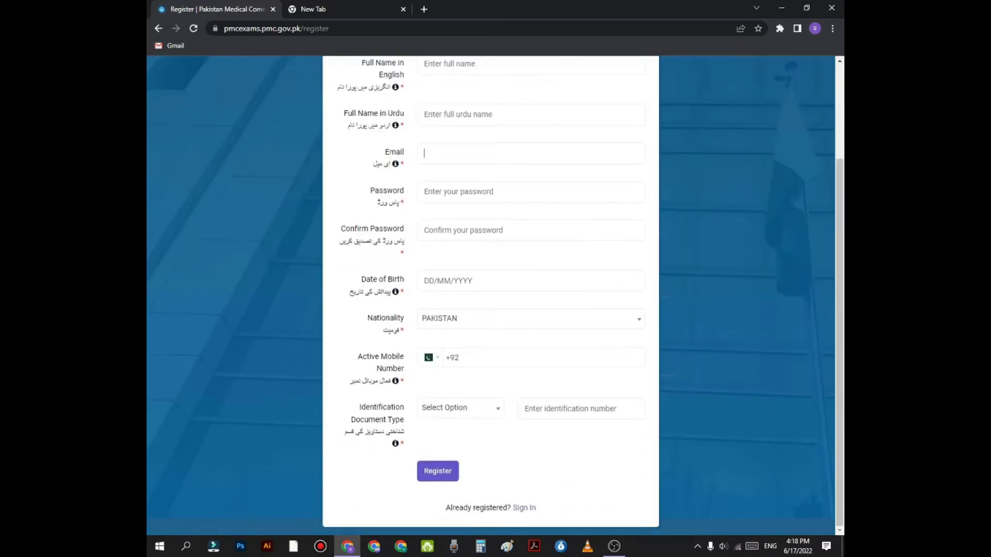
{"action": "left_click", "coordinate": [467, 192]}
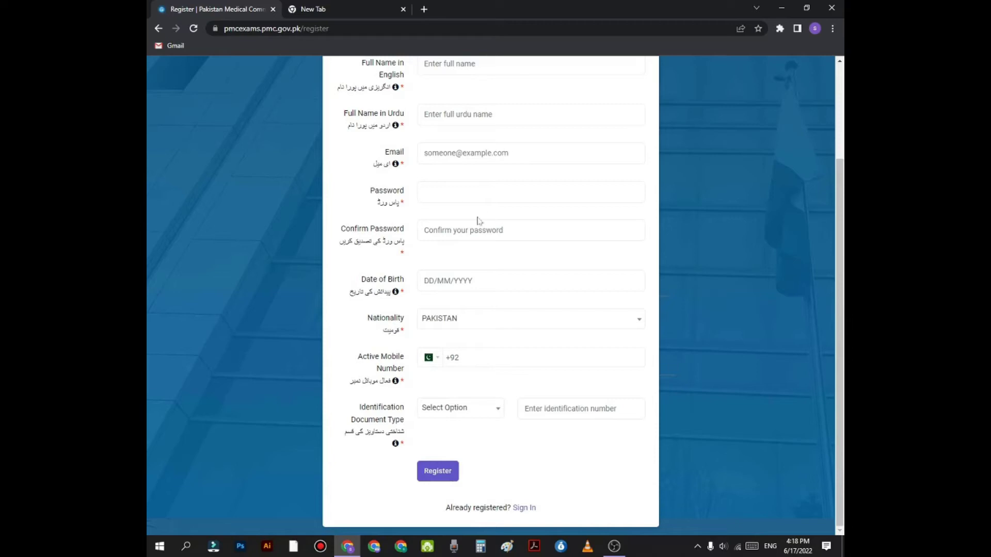
{"action": "key", "text": "Tab"}
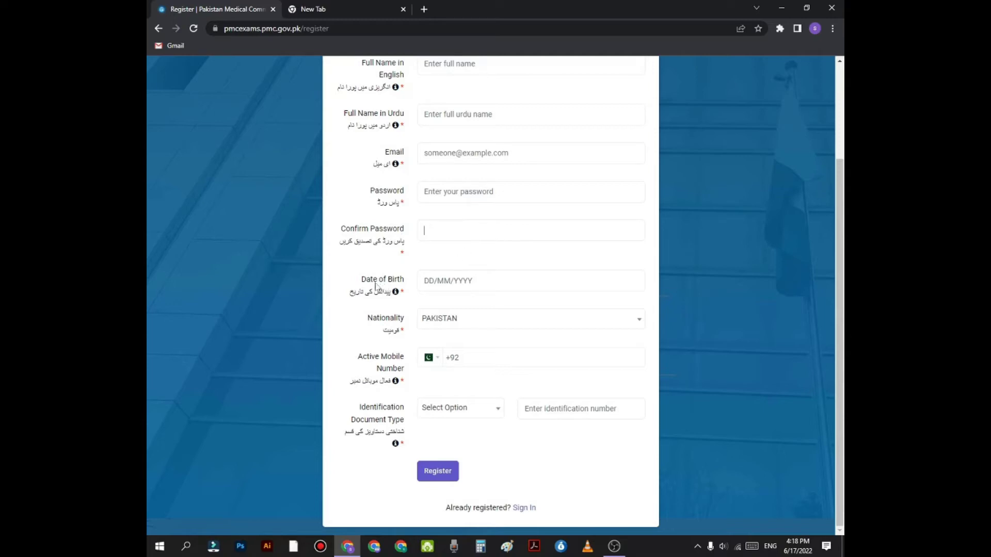
{"action": "key", "text": "Tab"}
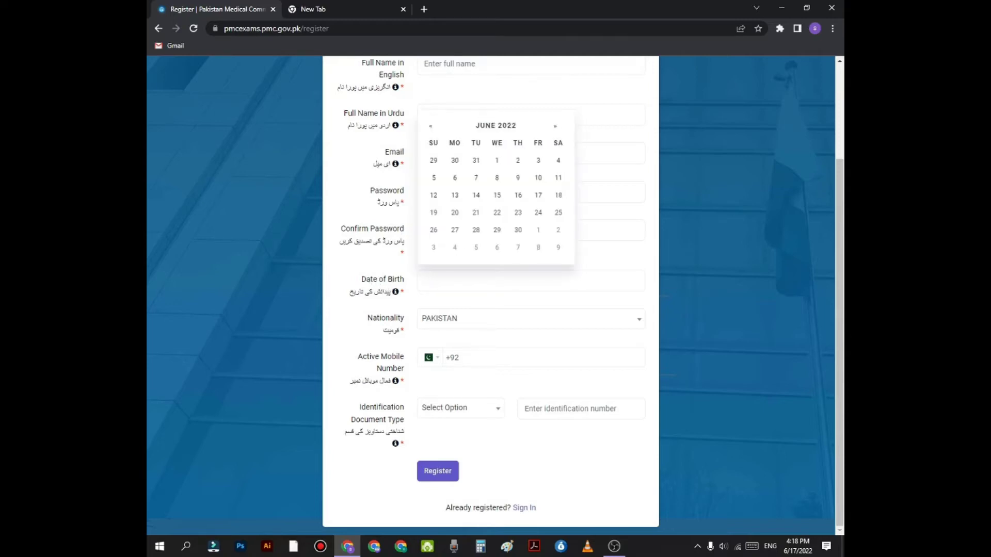
{"action": "left_click", "coordinate": [493, 301]}
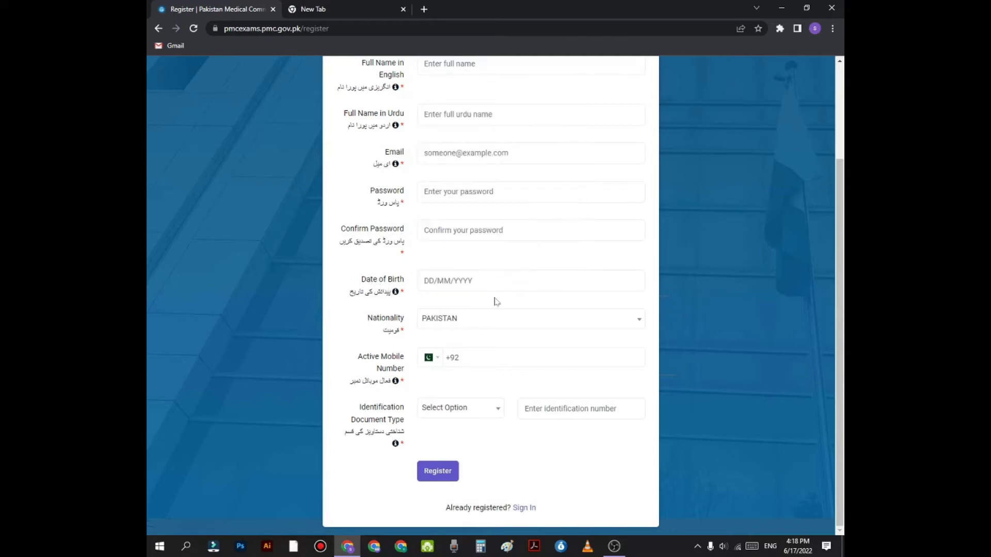
Look through the available nationality options on the sign-up form without choosing another country
{"action": "left_click", "coordinate": [516, 318]}
{"action": "scroll", "coordinate": [485, 405], "scroll_direction": "down", "scroll_amount": 10}
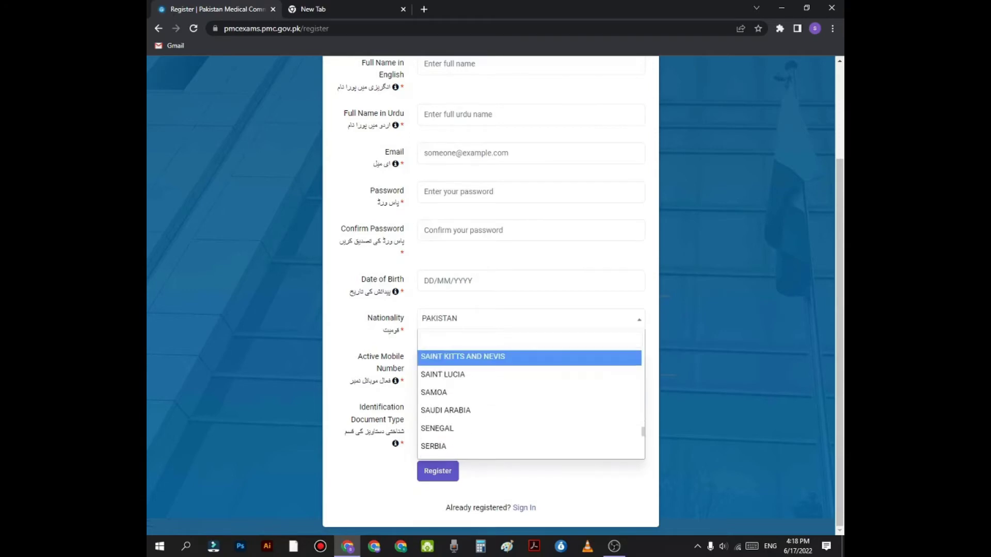
{"action": "scroll", "coordinate": [467, 392], "scroll_direction": "down", "scroll_amount": 1}
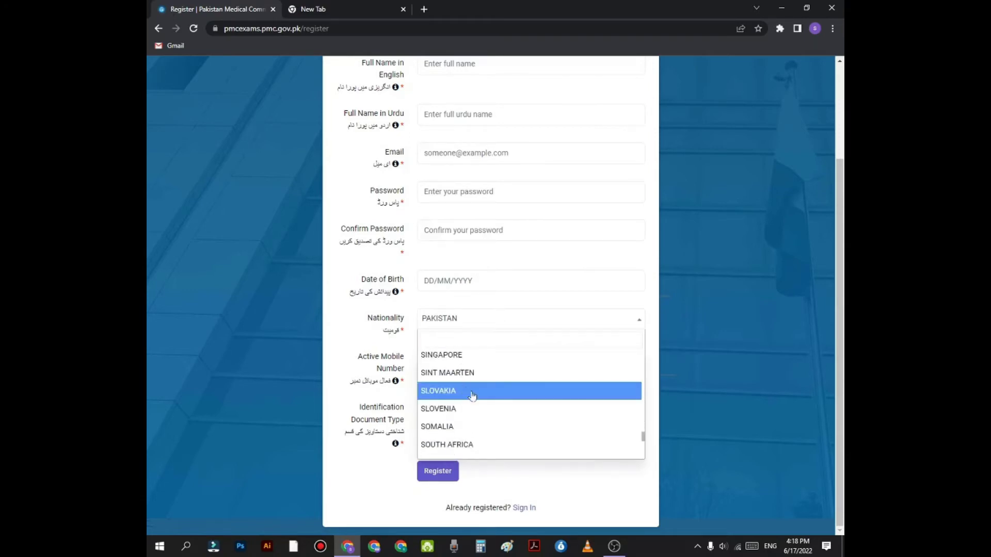
{"action": "scroll", "coordinate": [473, 396], "scroll_direction": "down", "scroll_amount": 3}
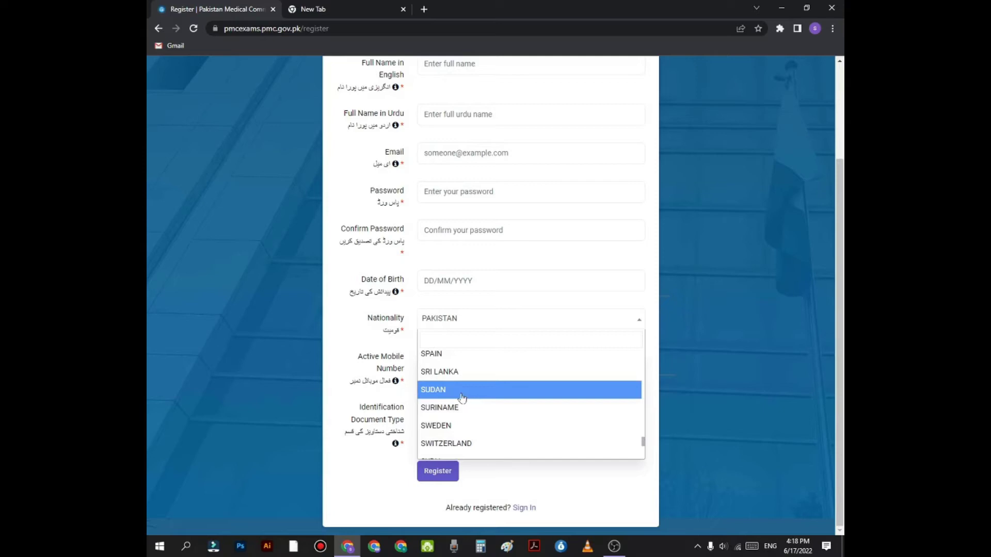
{"action": "scroll", "coordinate": [472, 396], "scroll_direction": "down", "scroll_amount": 4}
{"action": "scroll", "coordinate": [465, 364], "scroll_direction": "up", "scroll_amount": 6}
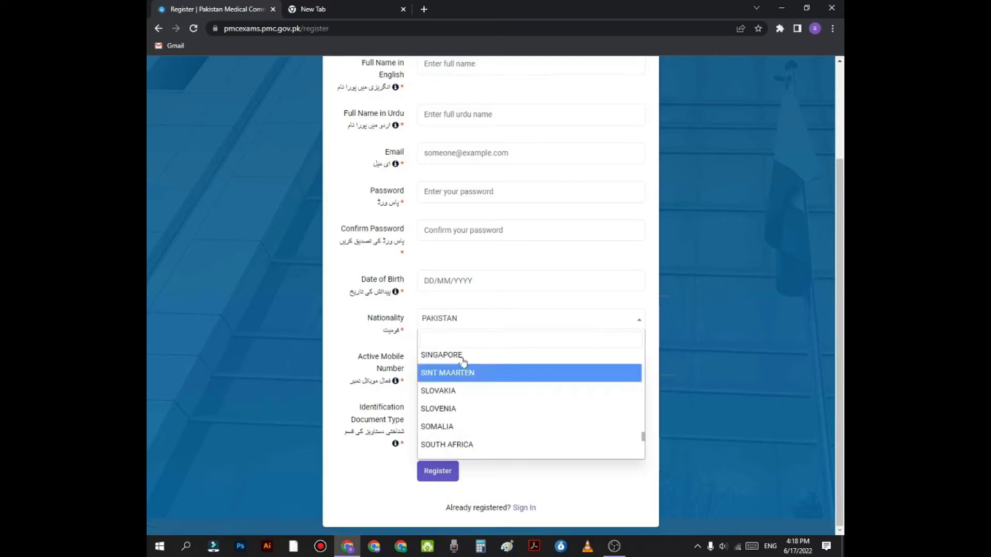
{"action": "left_click", "coordinate": [473, 305]}
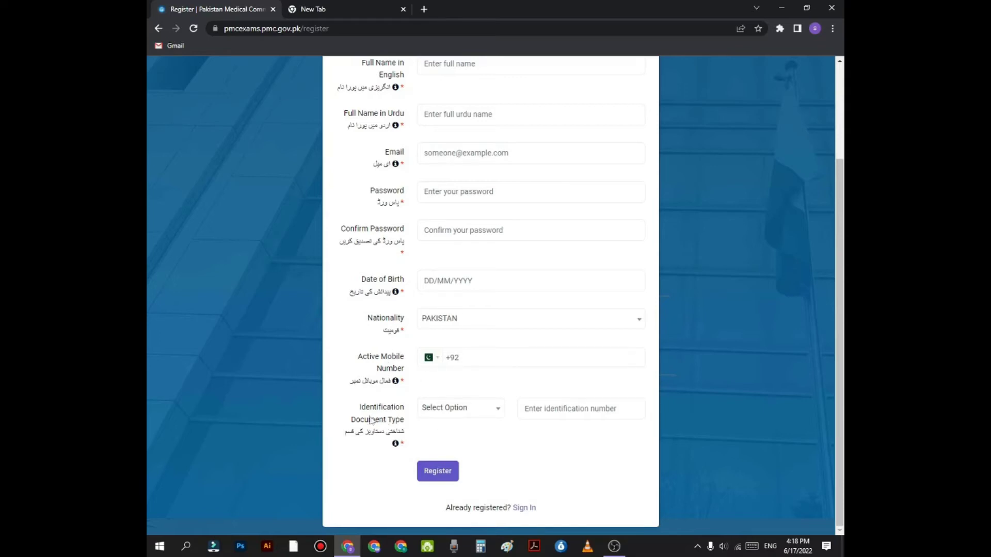
Examine the identification document type options and the identification number field on the sign-up form
{"action": "left_click", "coordinate": [482, 418]}
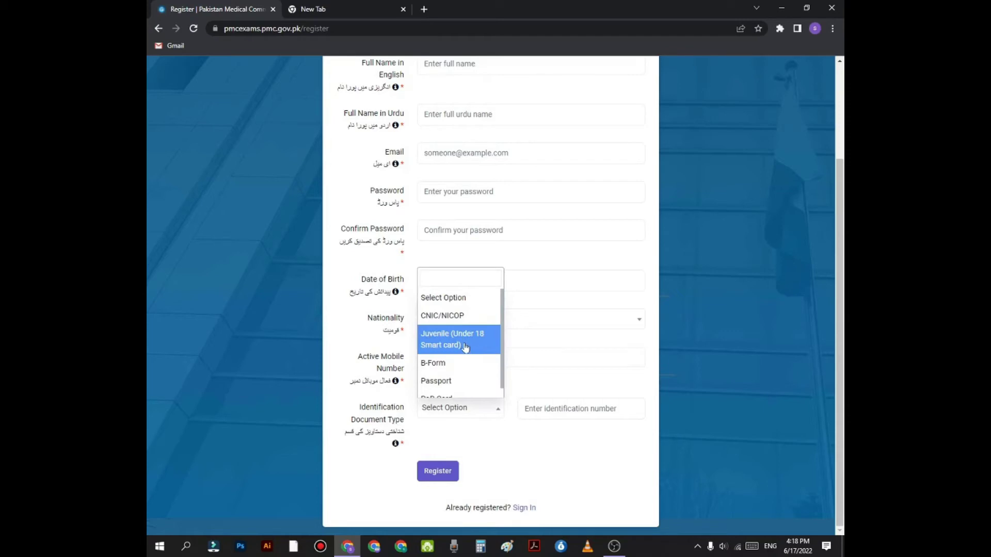
{"action": "scroll", "coordinate": [466, 347], "scroll_direction": "down", "scroll_amount": 1}
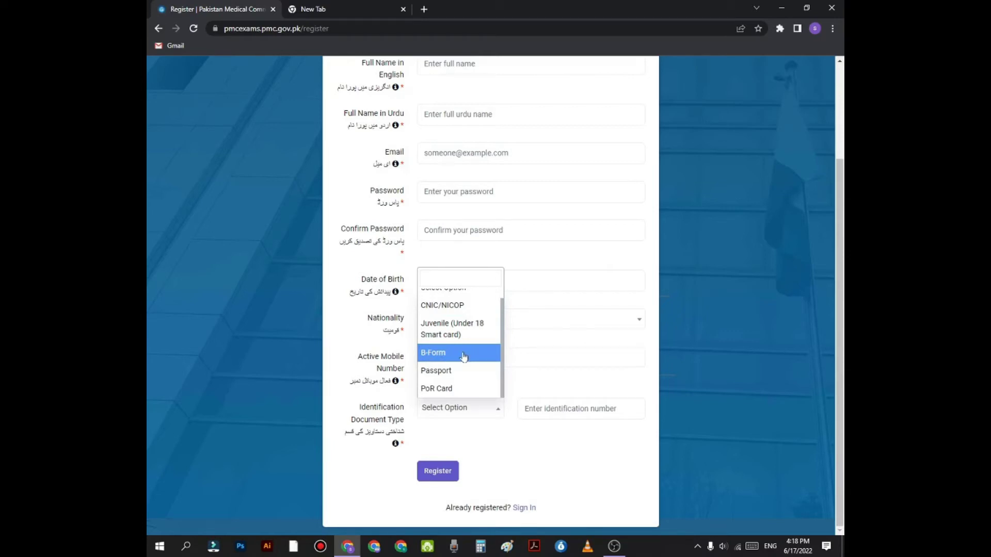
{"action": "scroll", "coordinate": [463, 356], "scroll_direction": "up", "scroll_amount": 1}
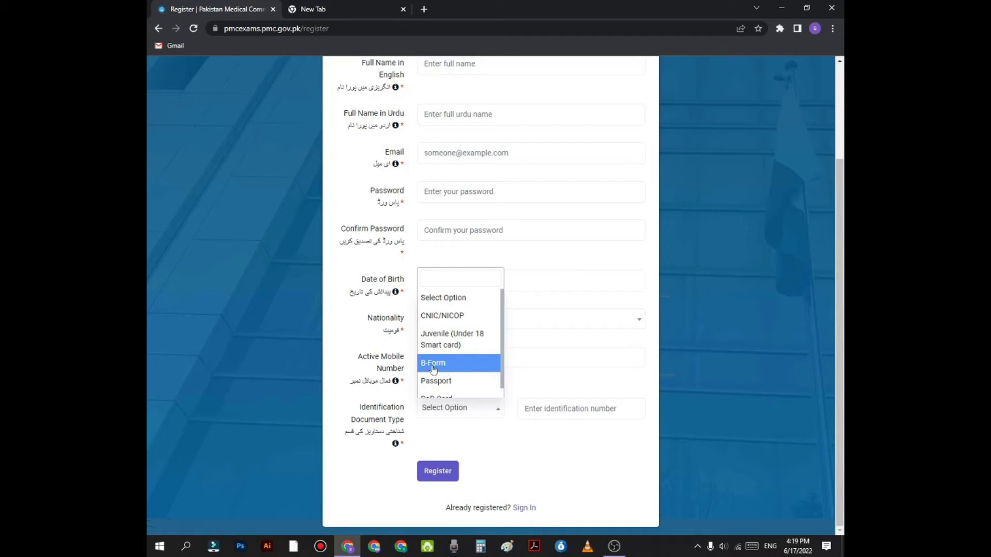
{"action": "key", "text": "Escape"}
{"action": "left_click", "coordinate": [525, 408]}
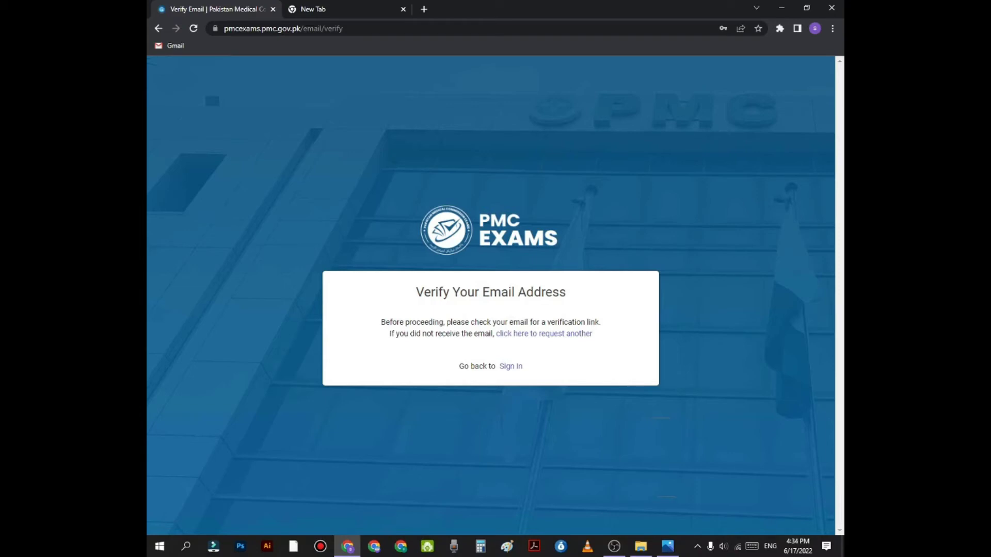
Verify the email address through the Pakistan Medical Commission message in Gmail, and log in to the PMC Exams account
{"action": "left_click", "coordinate": [347, 6]}
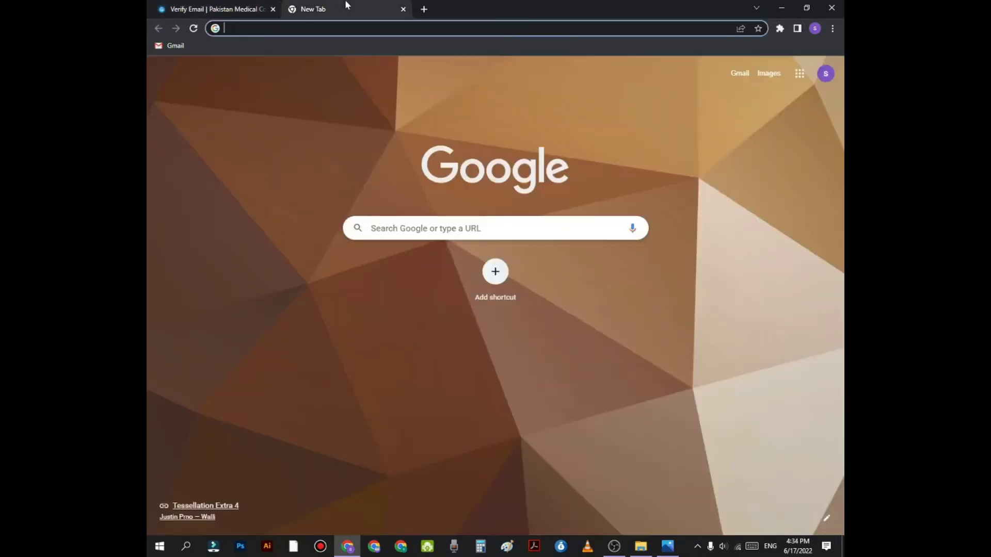
{"action": "left_click", "coordinate": [752, 75]}
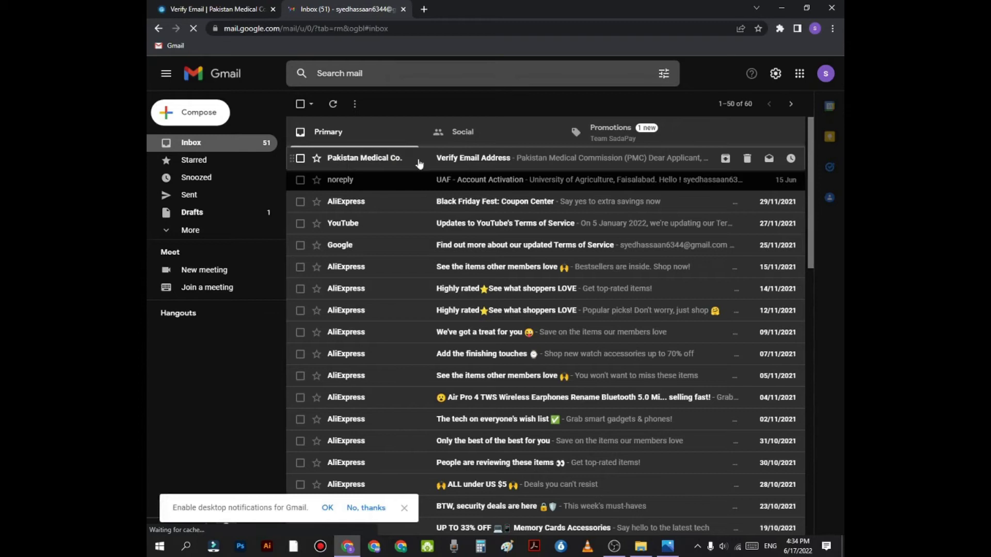
{"action": "left_click", "coordinate": [463, 164]}
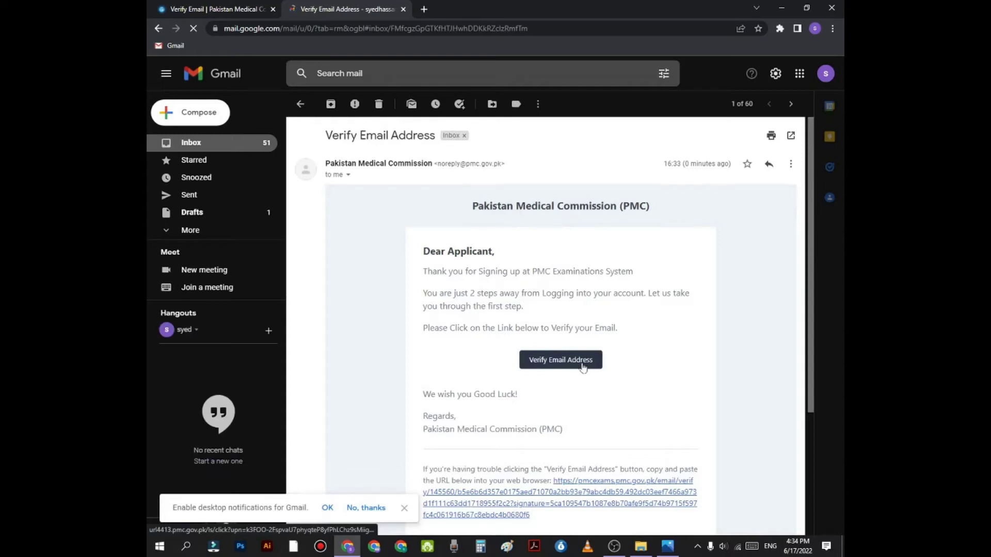
{"action": "left_click", "coordinate": [583, 367]}
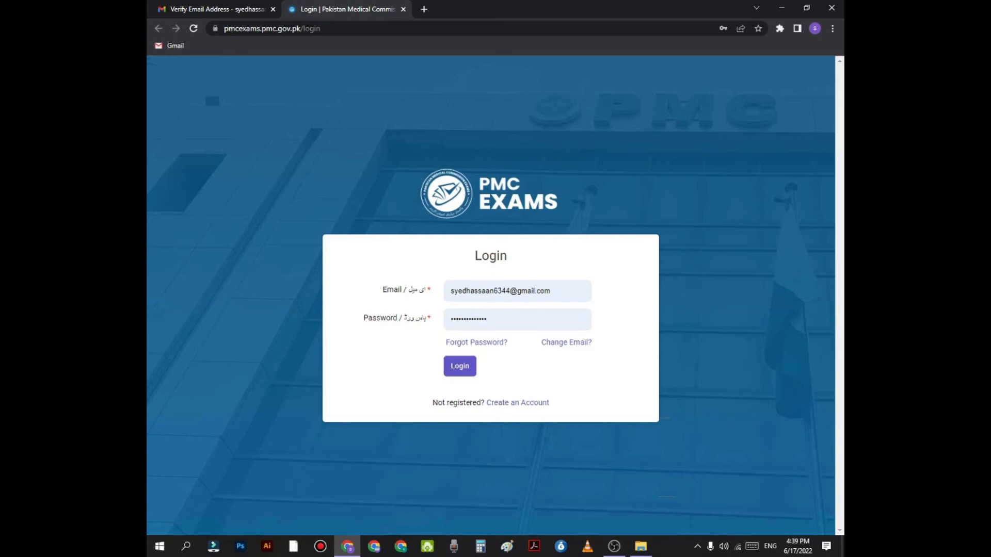
{"action": "left_click", "coordinate": [465, 367]}
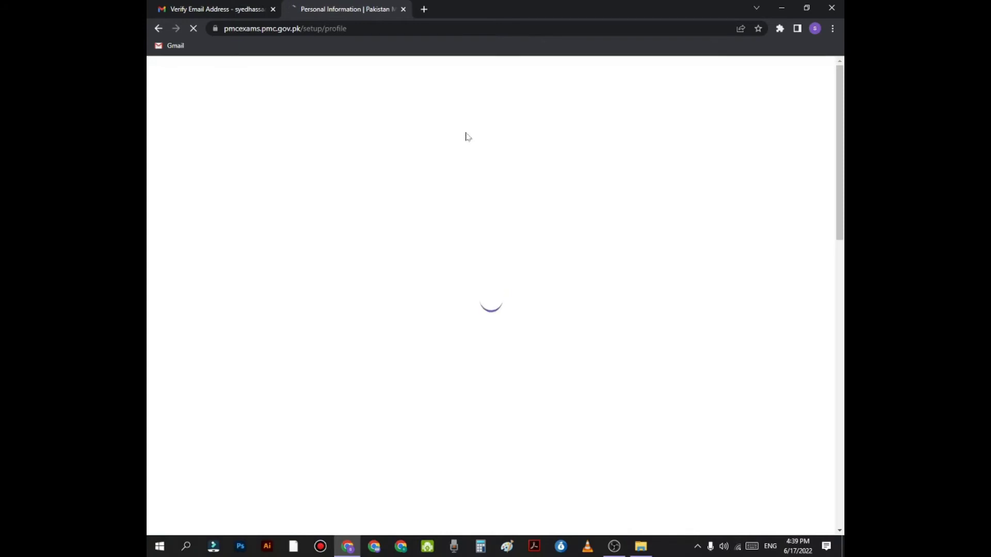
Examine the personal information form, including the residence, profile picture, exam details and sibling details sections
{"action": "scroll", "coordinate": [465, 140], "scroll_direction": "down", "scroll_amount": 1}
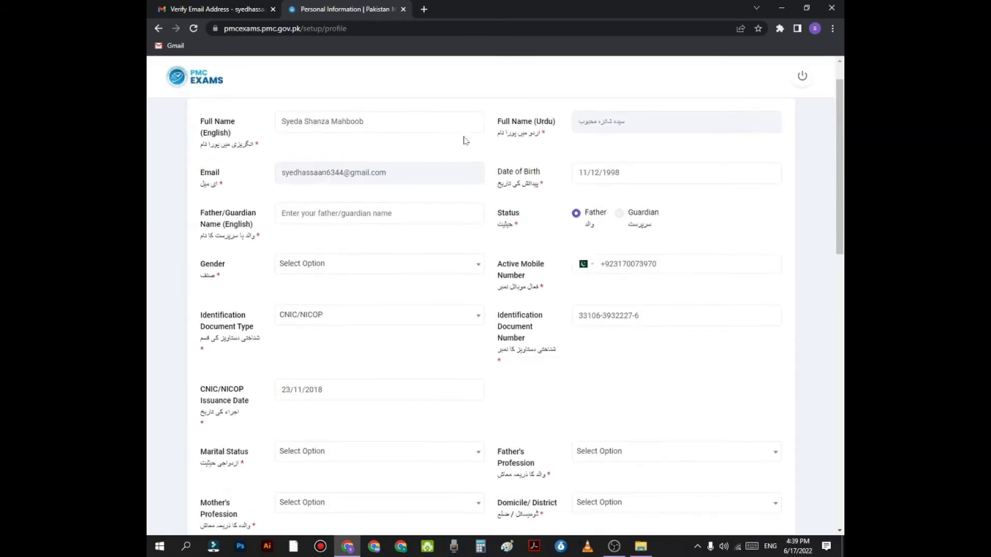
{"action": "scroll", "coordinate": [466, 141], "scroll_direction": "down", "scroll_amount": 11}
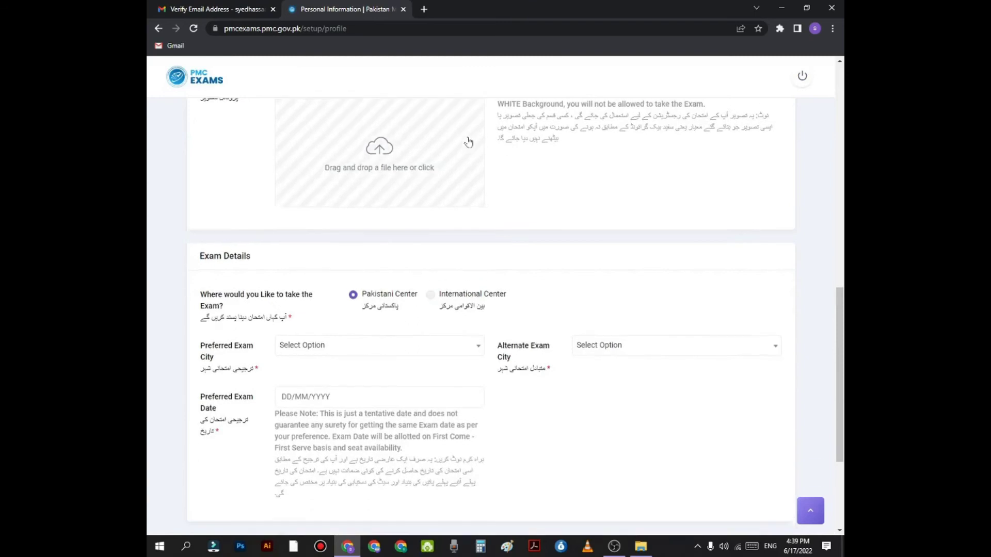
{"action": "scroll", "coordinate": [468, 142], "scroll_direction": "down", "scroll_amount": 4}
{"action": "scroll", "coordinate": [537, 211], "scroll_direction": "up", "scroll_amount": 6}
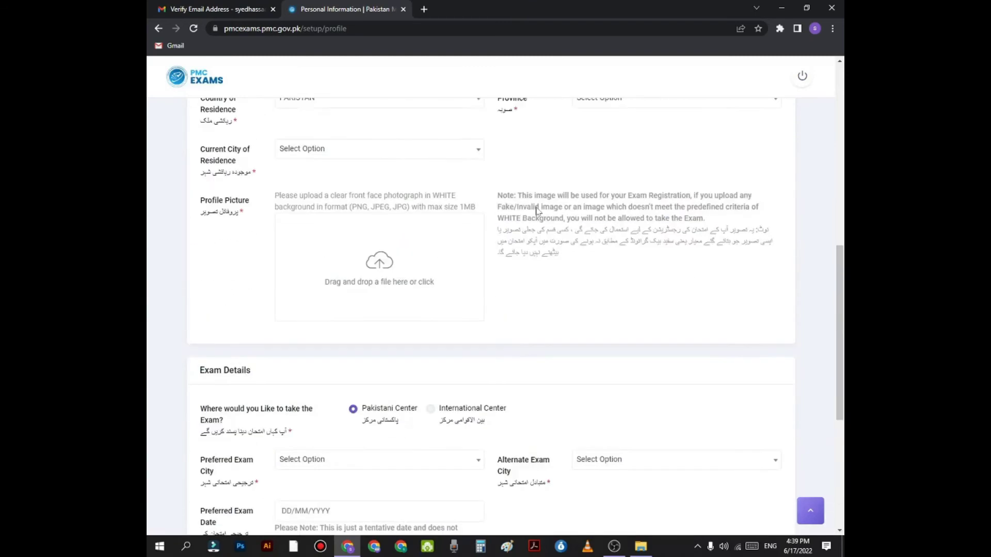
{"action": "scroll", "coordinate": [537, 210], "scroll_direction": "up", "scroll_amount": 4}
{"action": "scroll", "coordinate": [537, 208], "scroll_direction": "down", "scroll_amount": 1}
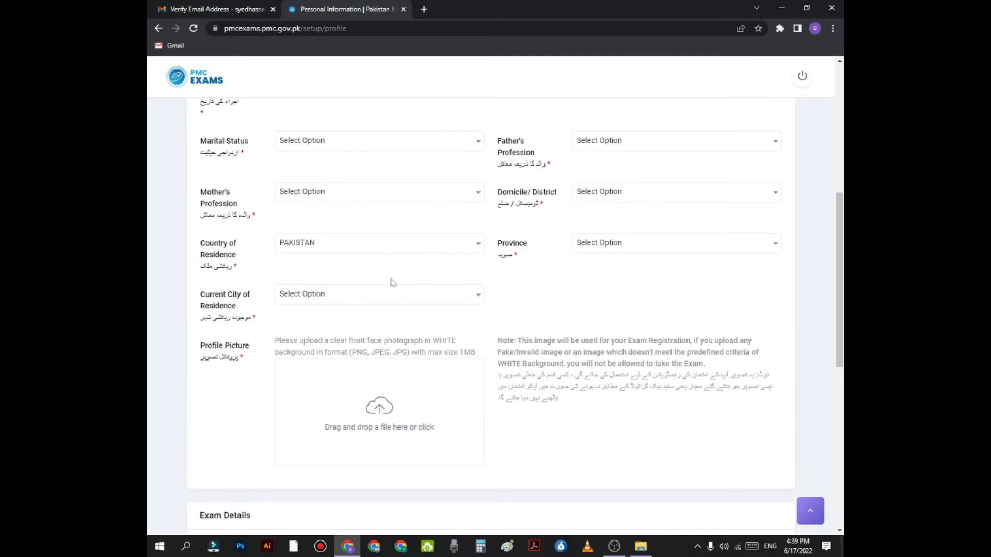
{"action": "scroll", "coordinate": [366, 278], "scroll_direction": "down", "scroll_amount": 4}
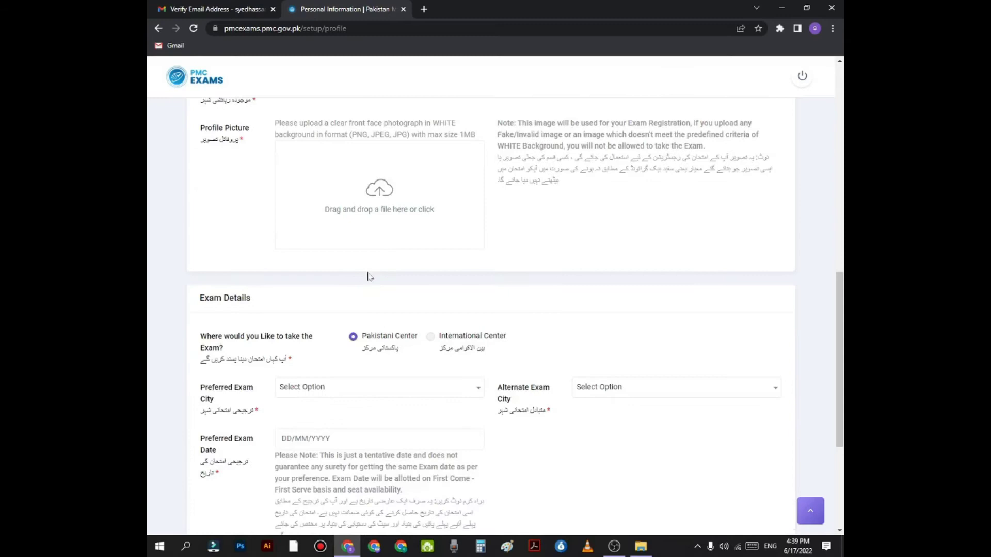
{"action": "scroll", "coordinate": [373, 216], "scroll_direction": "up", "scroll_amount": 1}
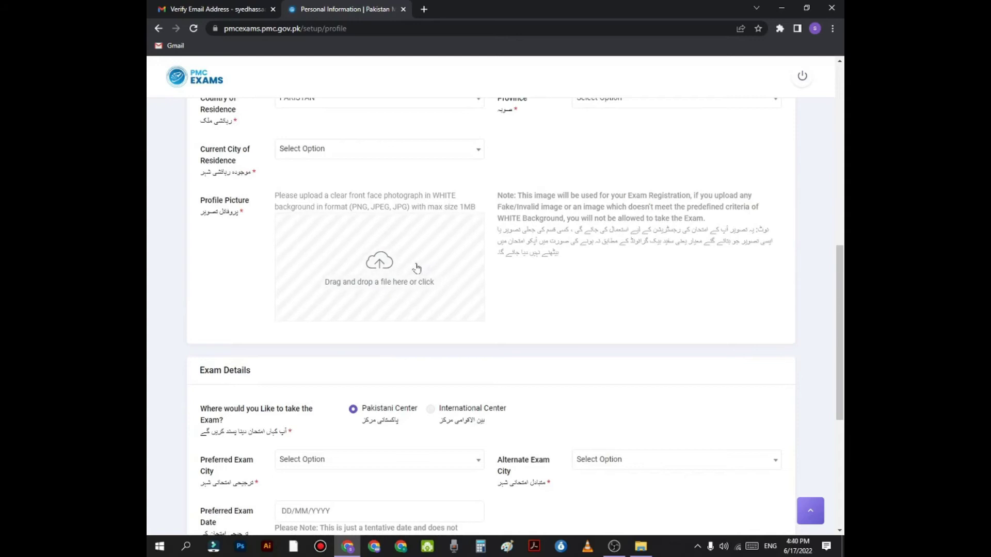
{"action": "scroll", "coordinate": [504, 280], "scroll_direction": "down", "scroll_amount": 1}
{"action": "scroll", "coordinate": [545, 255], "scroll_direction": "down", "scroll_amount": 2}
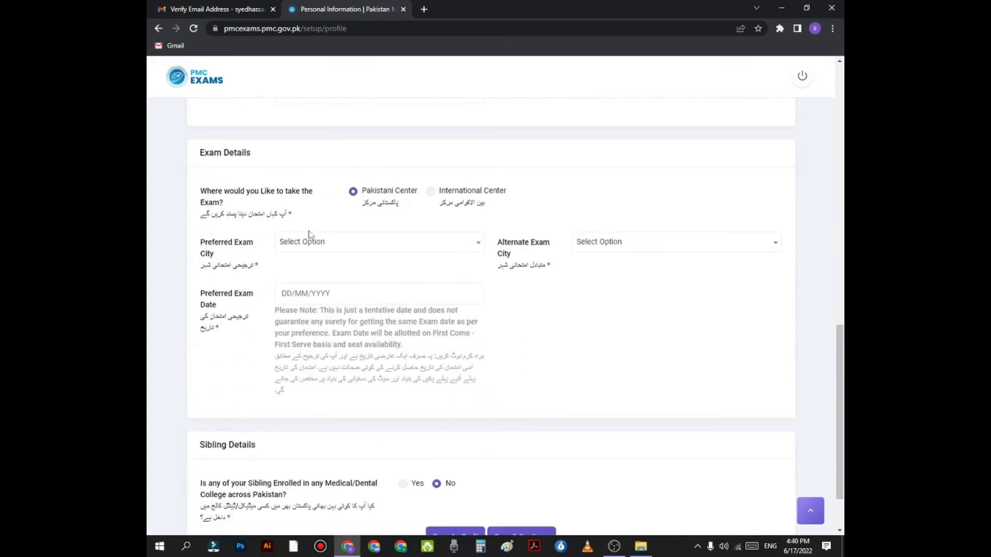
{"action": "scroll", "coordinate": [370, 254], "scroll_direction": "up", "scroll_amount": 5}
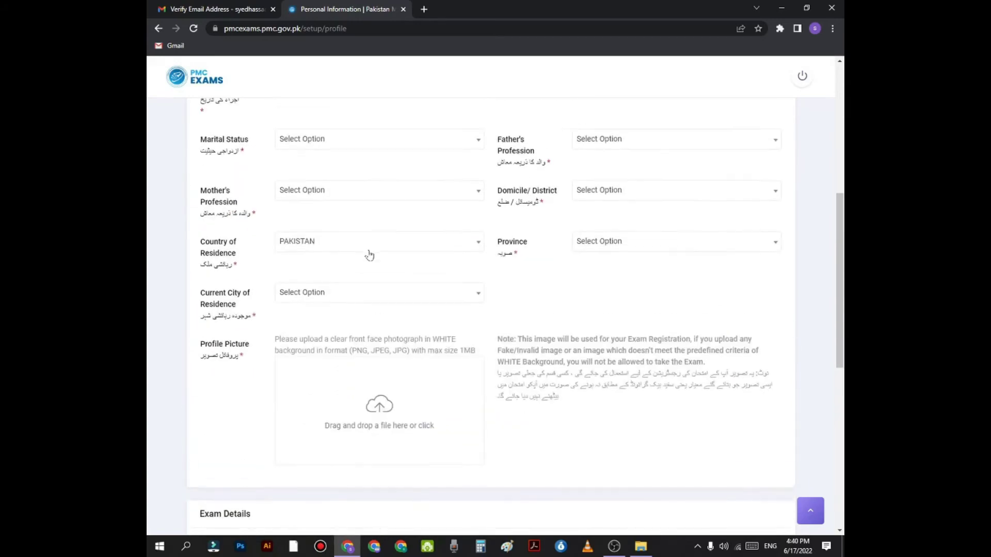
Check the profile picture file selection, close it without choosing a file, and read the note about the white background requirement
{"action": "scroll", "coordinate": [370, 255], "scroll_direction": "down", "scroll_amount": 2}
{"action": "left_click", "coordinate": [378, 259]}
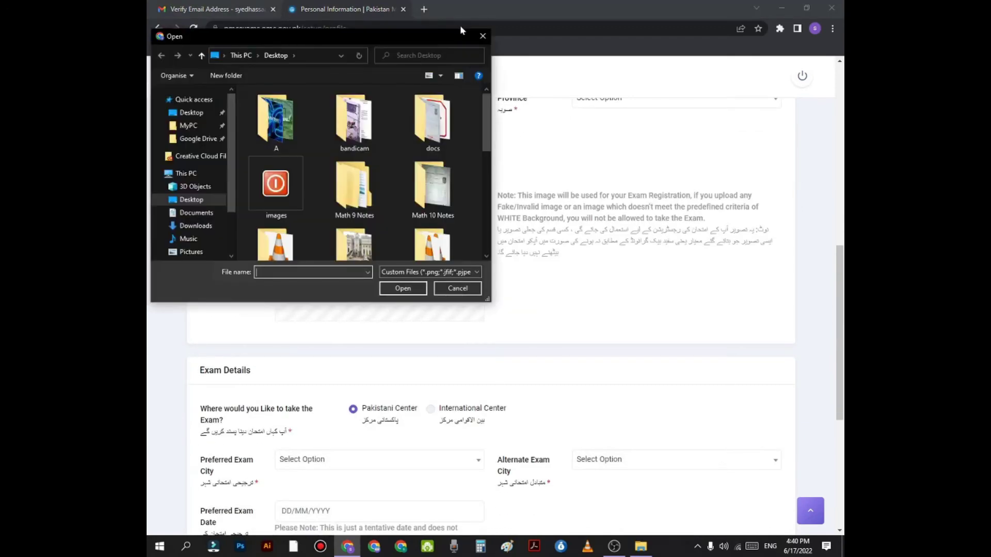
{"action": "left_click", "coordinate": [481, 28]}
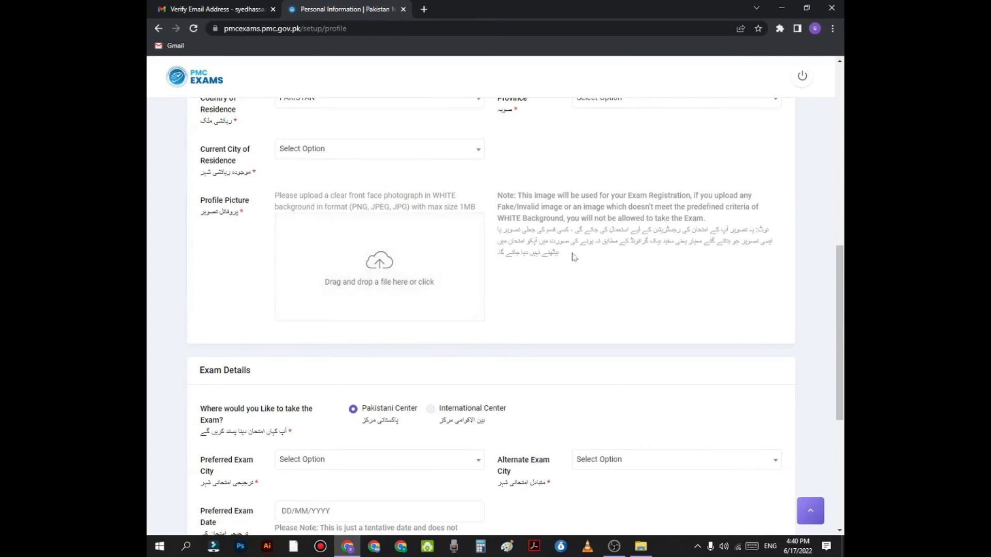
{"action": "left_click_drag", "start_coordinate": [706, 218], "coordinate": [498, 219]}
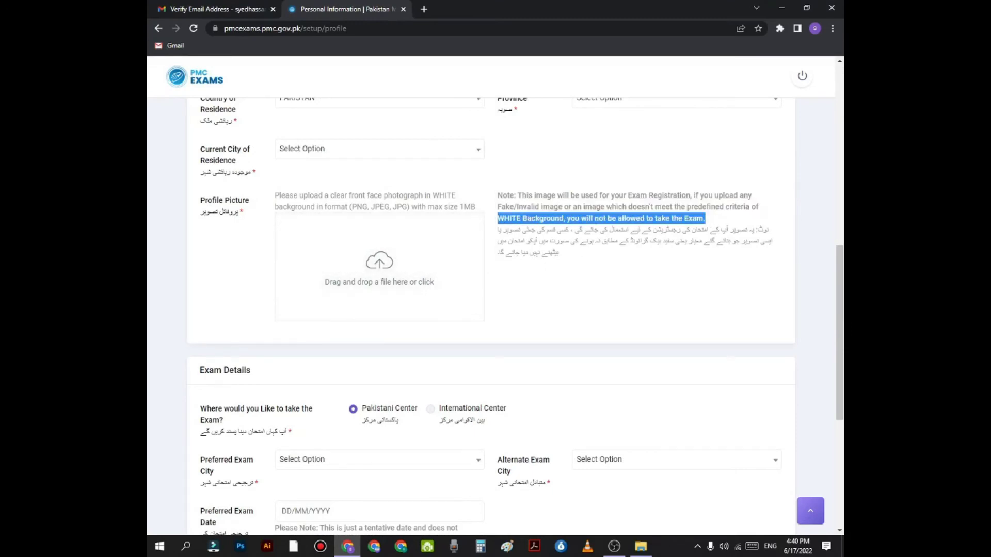
{"action": "left_click", "coordinate": [561, 228]}
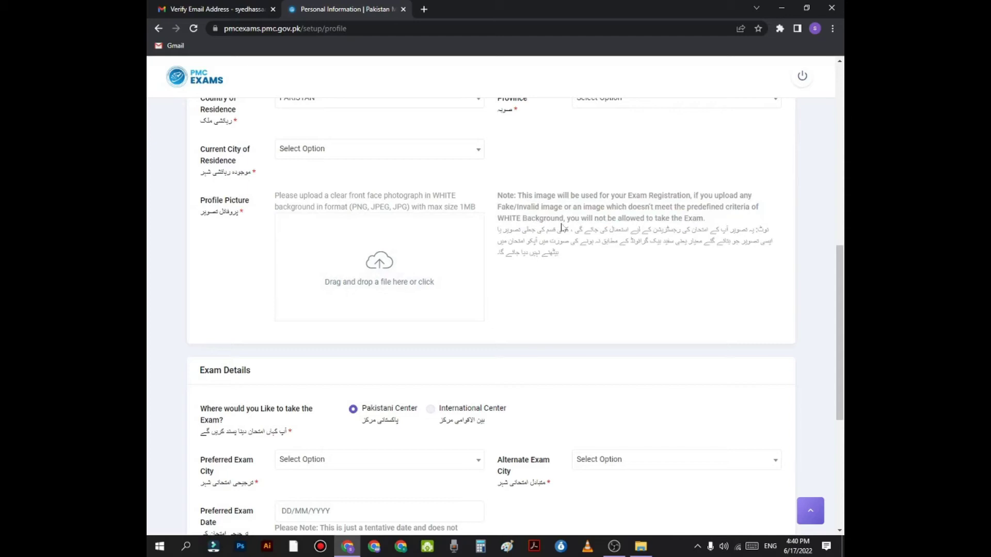
Open the remove.bg website in a new browser tab
{"action": "left_click", "coordinate": [424, 9]}
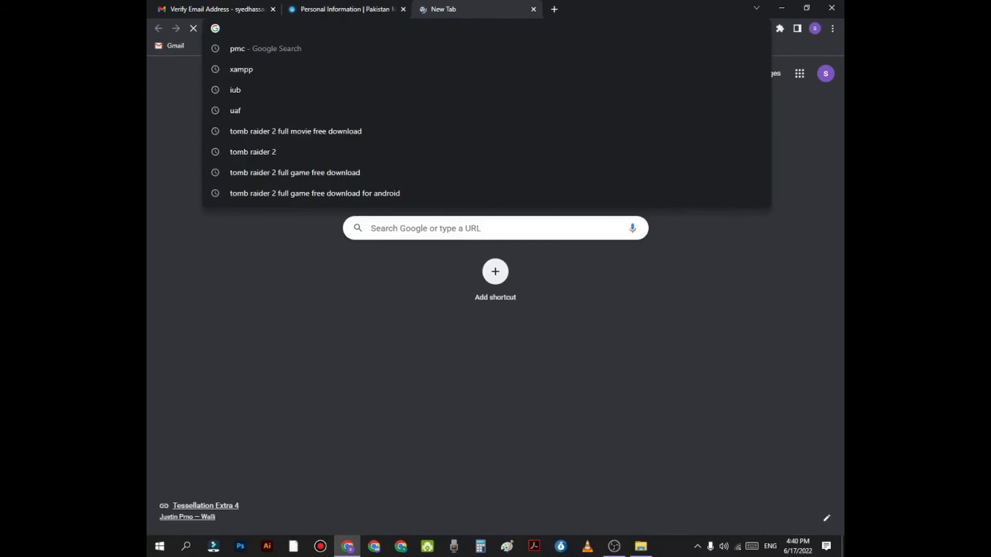
{"action": "type", "text": "remove.bg"}
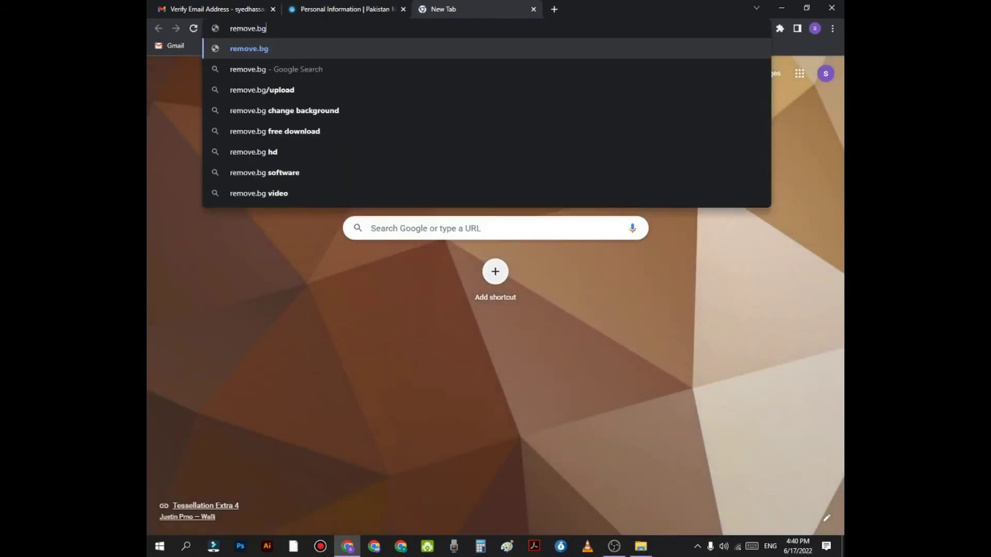
{"action": "key", "text": "Return"}
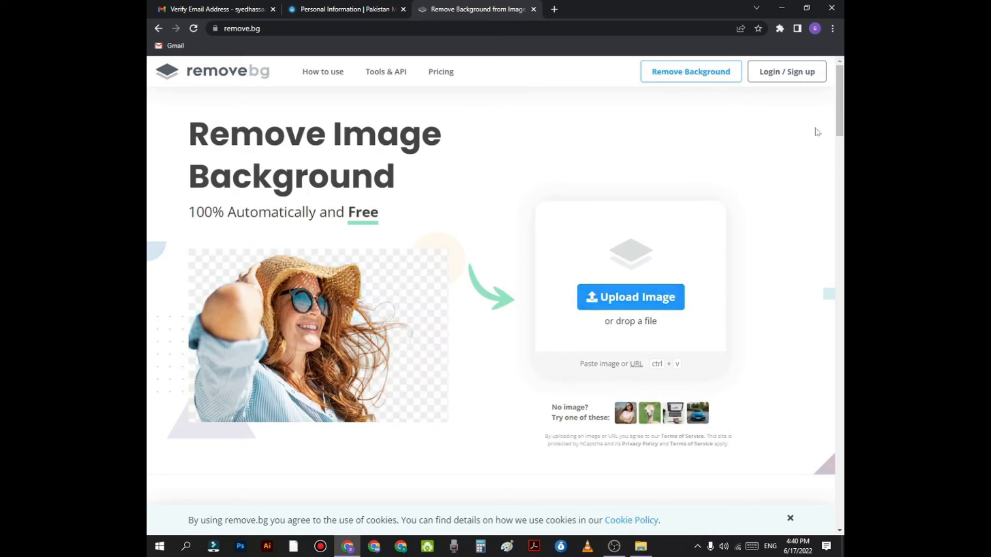
Upload images.jpg from the Desktop folder to have its background removed
{"action": "left_click", "coordinate": [632, 299]}
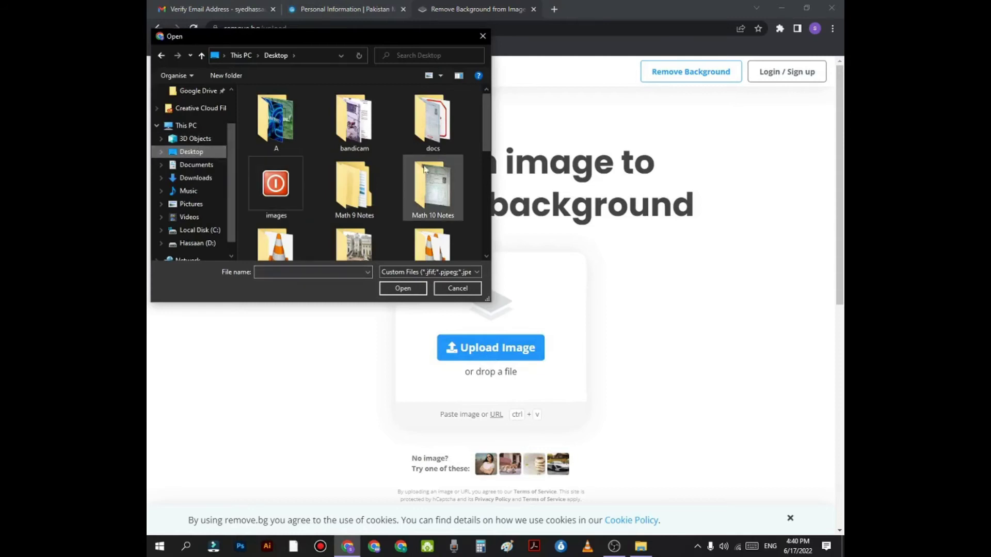
{"action": "scroll", "coordinate": [425, 169], "scroll_direction": "down", "scroll_amount": 5}
{"action": "left_click", "coordinate": [439, 182]}
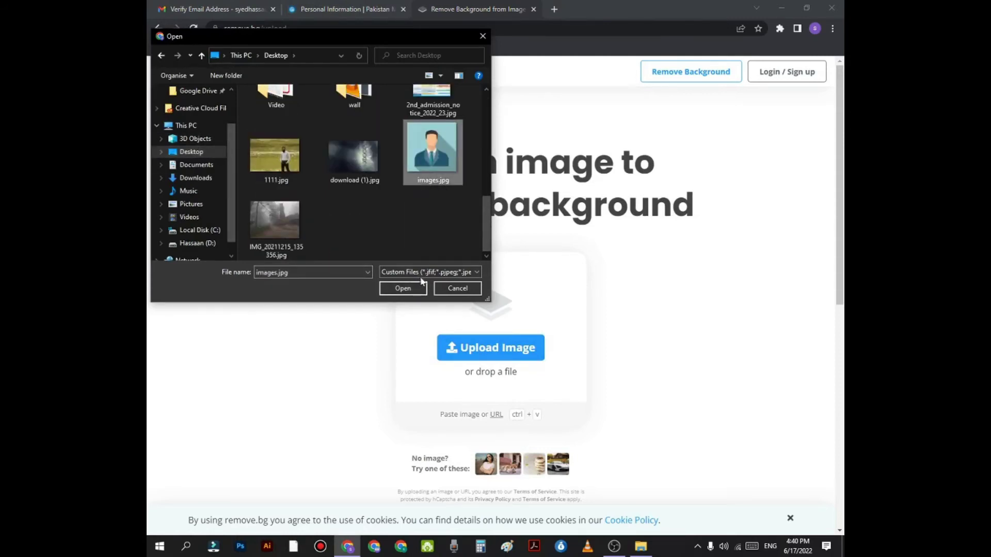
{"action": "left_click", "coordinate": [420, 283]}
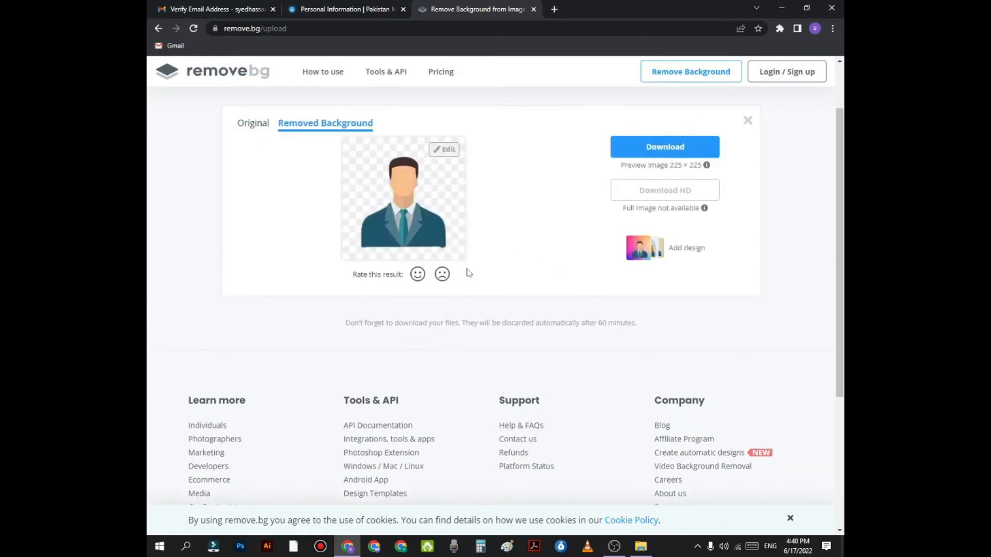
{"action": "scroll", "coordinate": [469, 274], "scroll_direction": "up", "scroll_amount": 2}
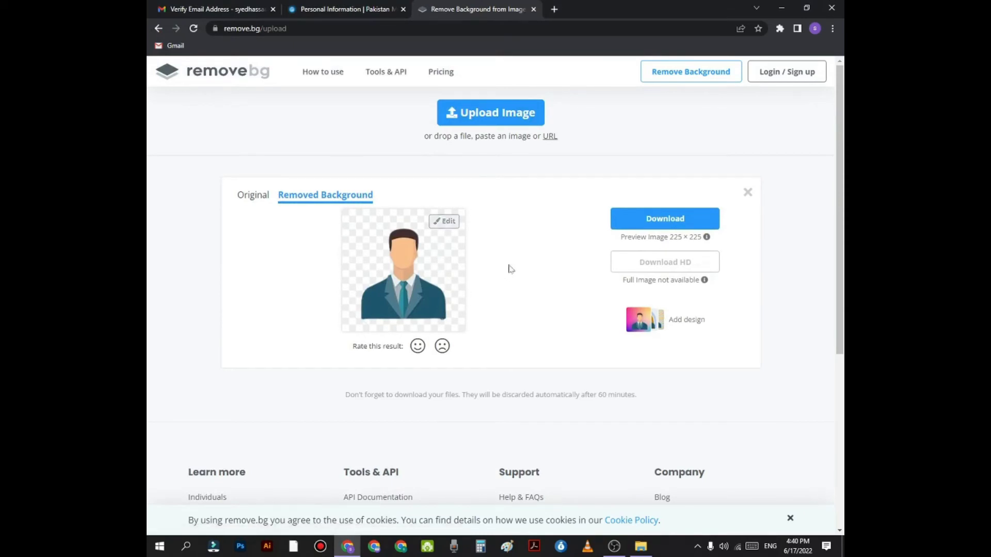
Edit the cut-out portrait and give it a plain white color background
{"action": "left_click", "coordinate": [443, 223]}
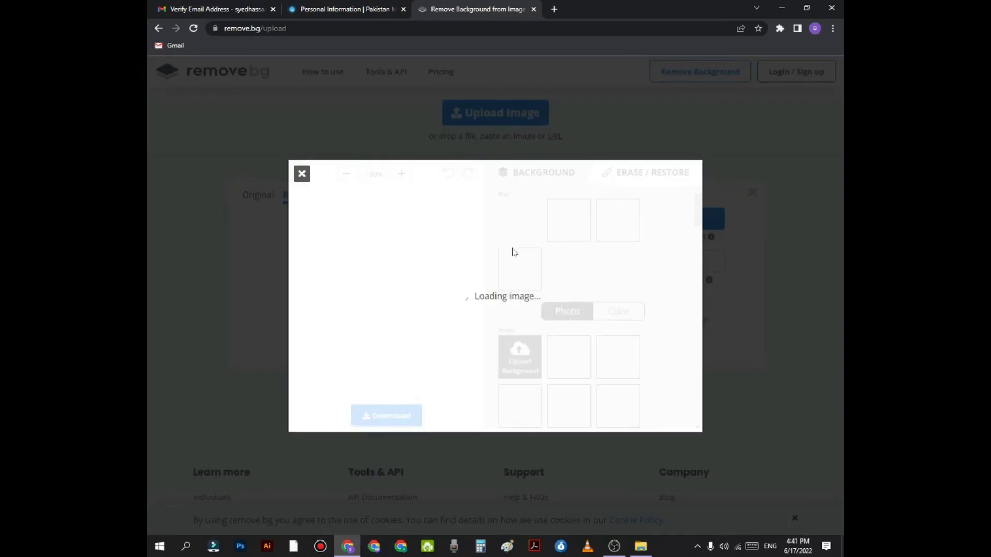
{"action": "scroll", "coordinate": [662, 269], "scroll_direction": "down", "scroll_amount": 3}
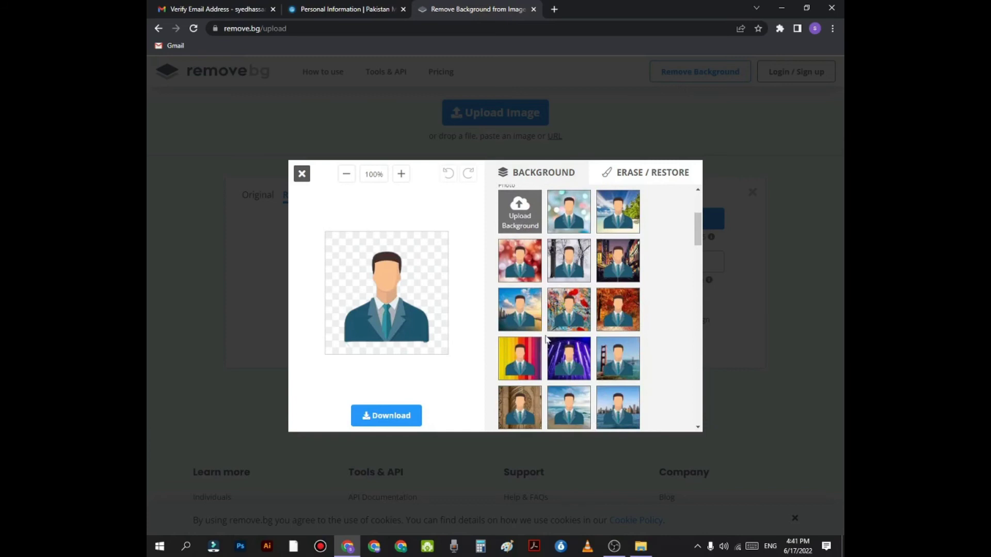
{"action": "scroll", "coordinate": [546, 341], "scroll_direction": "up", "scroll_amount": 3}
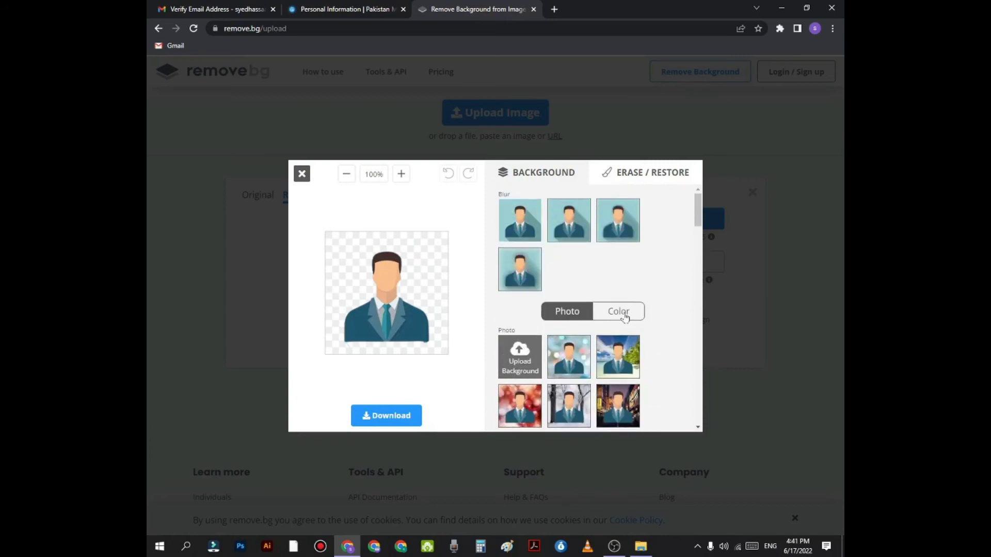
{"action": "left_click", "coordinate": [621, 315]}
{"action": "scroll", "coordinate": [662, 323], "scroll_direction": "down", "scroll_amount": 2}
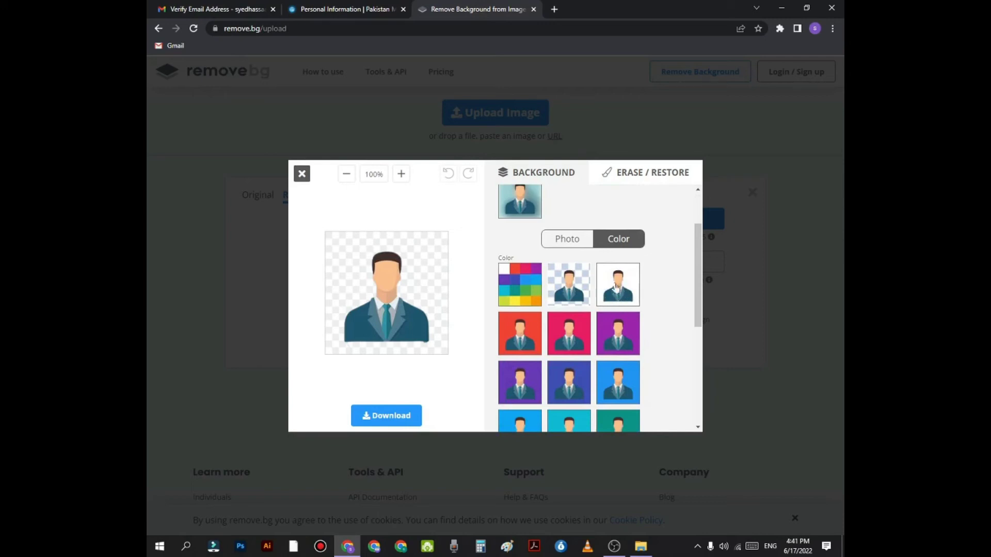
{"action": "left_click", "coordinate": [621, 284]}
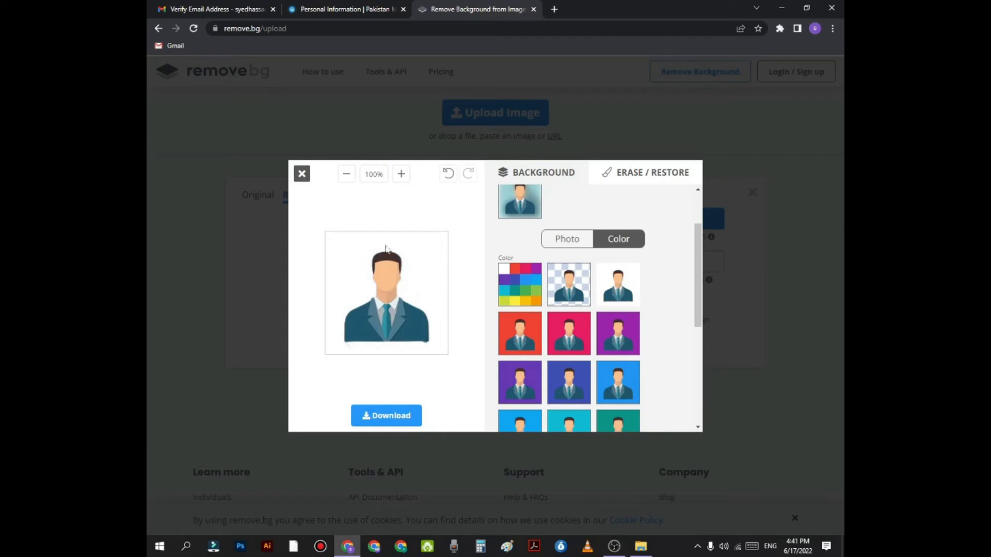
Download the white-background image and show the saved file in its folder
{"action": "left_click", "coordinate": [392, 418]}
{"action": "left_click", "coordinate": [490, 310]}
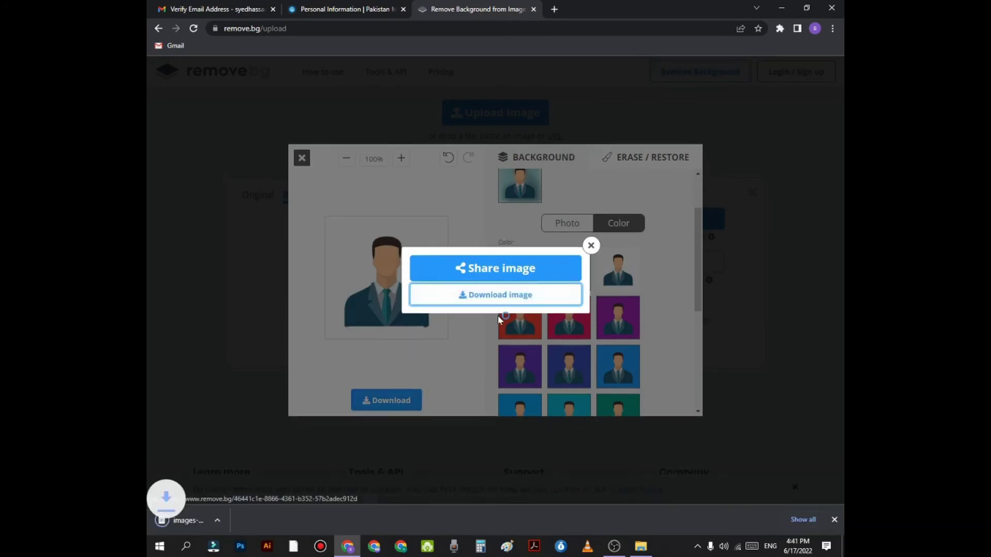
{"action": "left_click", "coordinate": [263, 520]}
{"action": "left_click", "coordinate": [289, 483]}
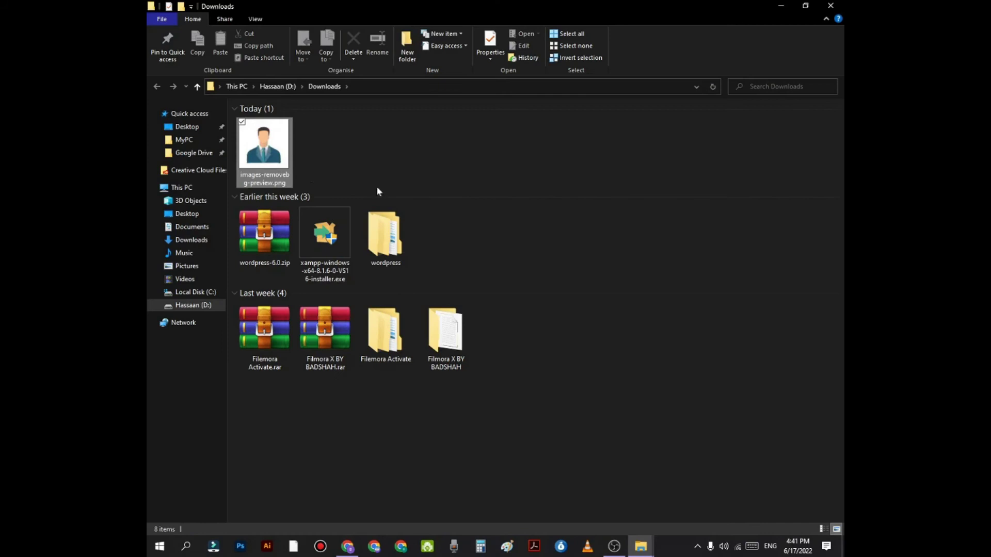
View the downloaded images-removebg-preview.png at full size, and close the image and put the folder away
{"action": "double_click", "coordinate": [270, 148]}
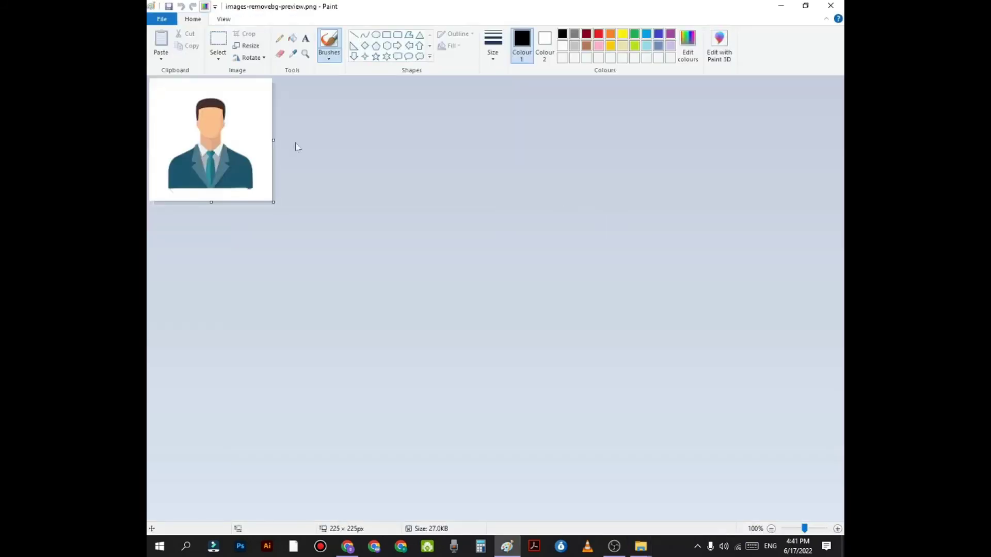
{"action": "left_click", "coordinate": [832, 6]}
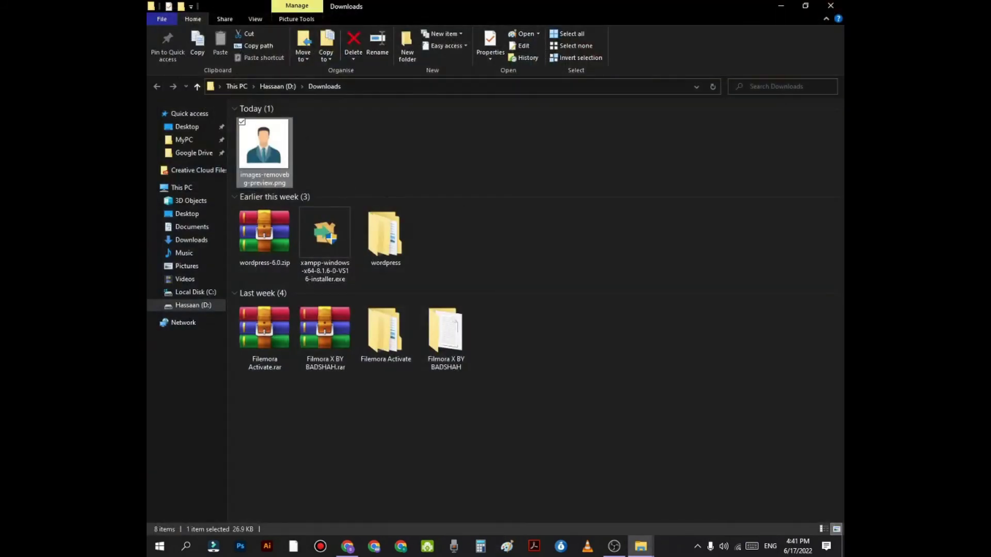
{"action": "left_click", "coordinate": [781, 6]}
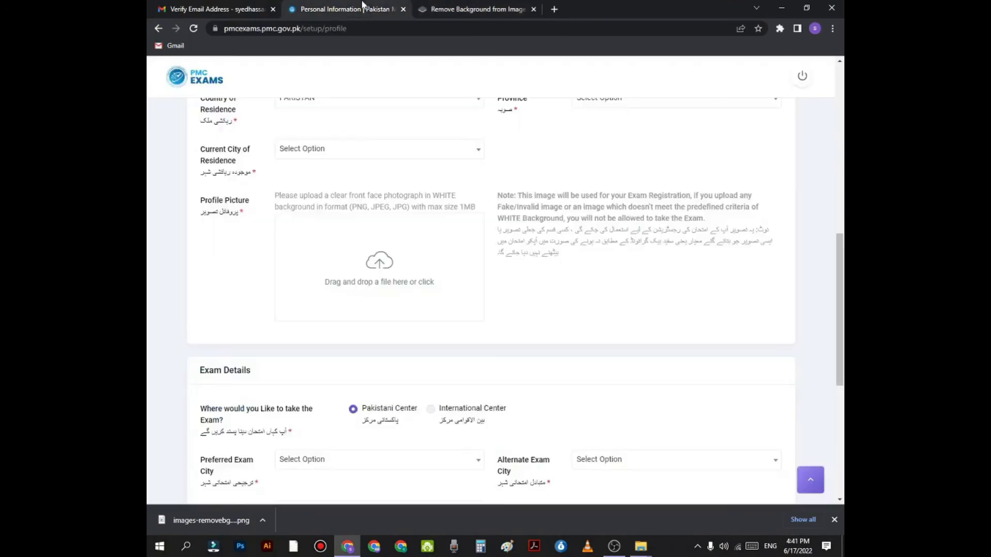
Return to the PMC Exams personal information form and examine the preferred and alternate exam city fields under Exam Details
{"action": "left_click", "coordinate": [377, 5]}
{"action": "scroll", "coordinate": [518, 304], "scroll_direction": "down", "scroll_amount": 5}
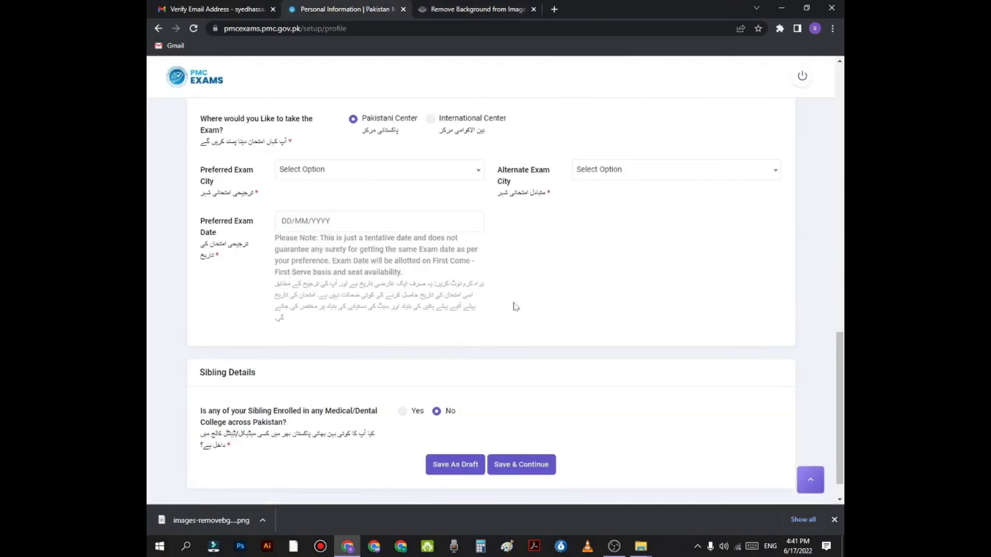
{"action": "scroll", "coordinate": [250, 183], "scroll_direction": "up", "scroll_amount": 3}
{"action": "scroll", "coordinate": [311, 188], "scroll_direction": "down", "scroll_amount": 1}
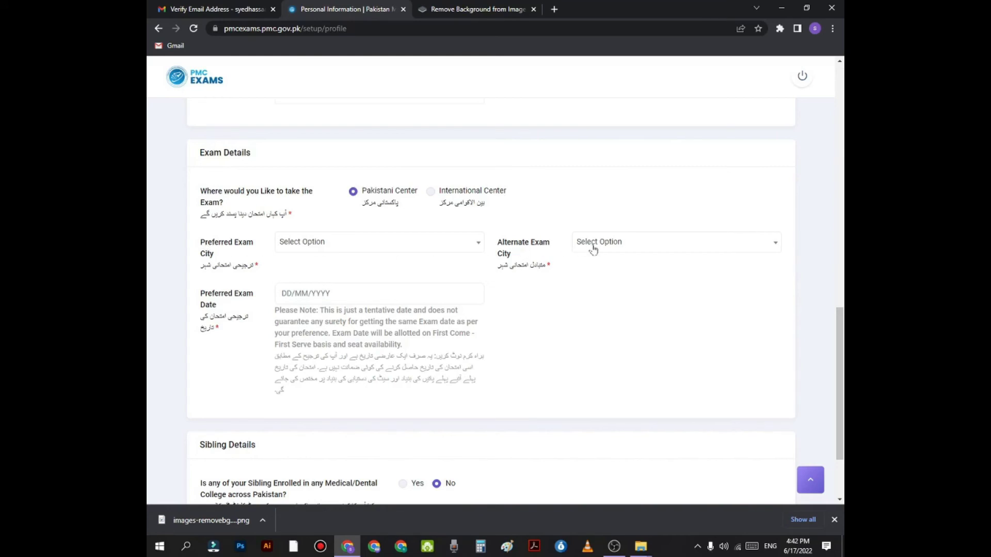
{"action": "left_click_drag", "start_coordinate": [201, 243], "coordinate": [253, 246]}
{"action": "left_click", "coordinate": [237, 256]}
{"action": "left_click_drag", "start_coordinate": [530, 247], "coordinate": [509, 254]}
{"action": "left_click", "coordinate": [508, 254]}
{"action": "scroll", "coordinate": [287, 266], "scroll_direction": "down", "scroll_amount": 2}
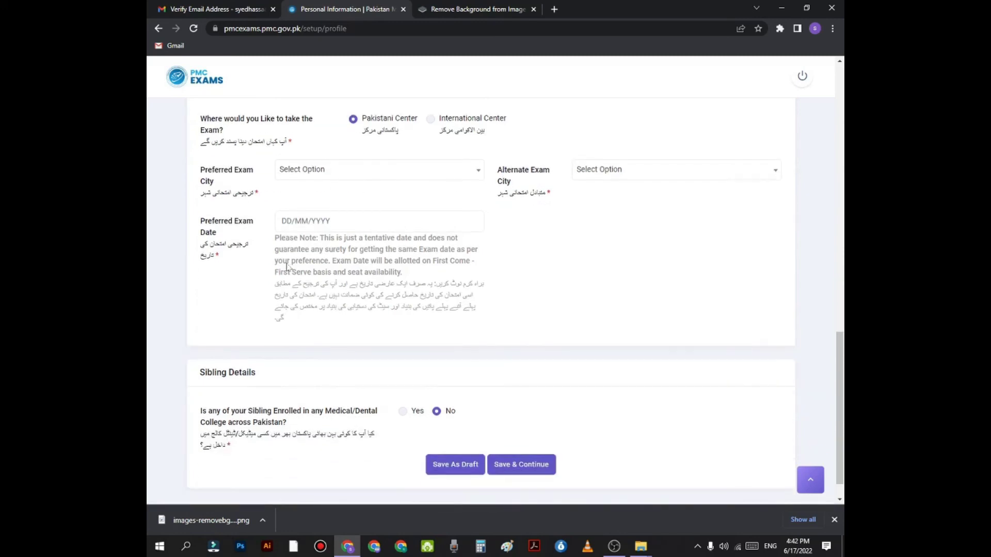
Read the note about the tentative preferred exam date and view the date calendar without choosing a date
{"action": "left_click_drag", "start_coordinate": [275, 238], "coordinate": [296, 316]}
{"action": "left_click", "coordinate": [297, 316]}
{"action": "left_click", "coordinate": [310, 221]}
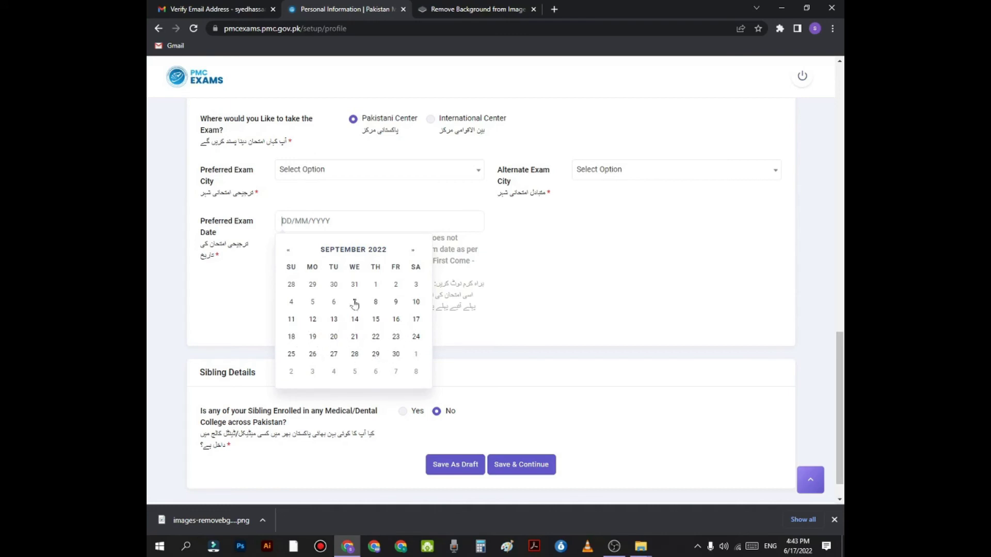
{"action": "left_click", "coordinate": [508, 317]}
{"action": "scroll", "coordinate": [504, 315], "scroll_direction": "down", "scroll_amount": 1}
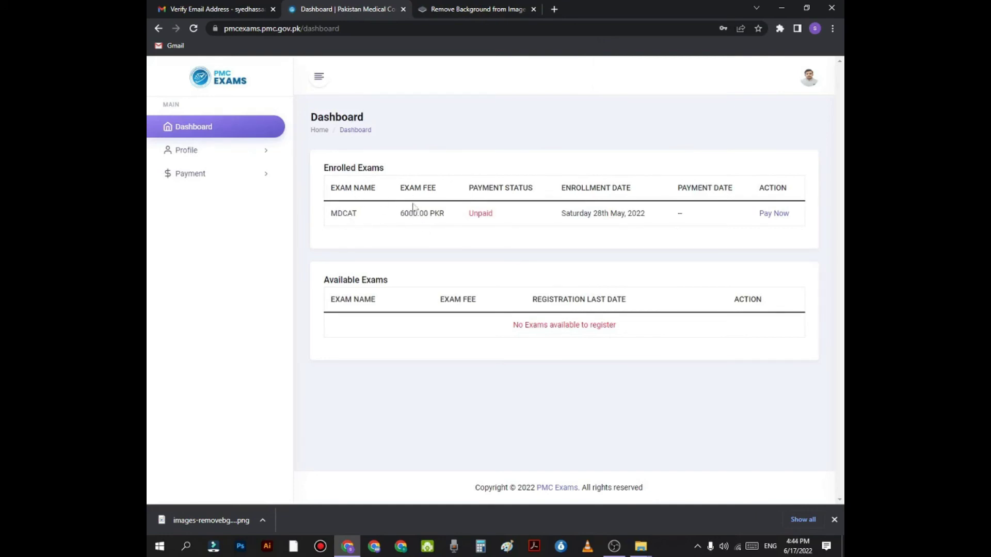
Check the enrolled MDCAT exam's fee and payment status on the dashboard, and open its fee payment options
{"action": "left_click_drag", "start_coordinate": [399, 213], "coordinate": [438, 221]}
{"action": "left_click", "coordinate": [450, 230]}
{"action": "double_click", "coordinate": [481, 213]}
{"action": "left_click", "coordinate": [534, 229]}
{"action": "left_click", "coordinate": [780, 216]}
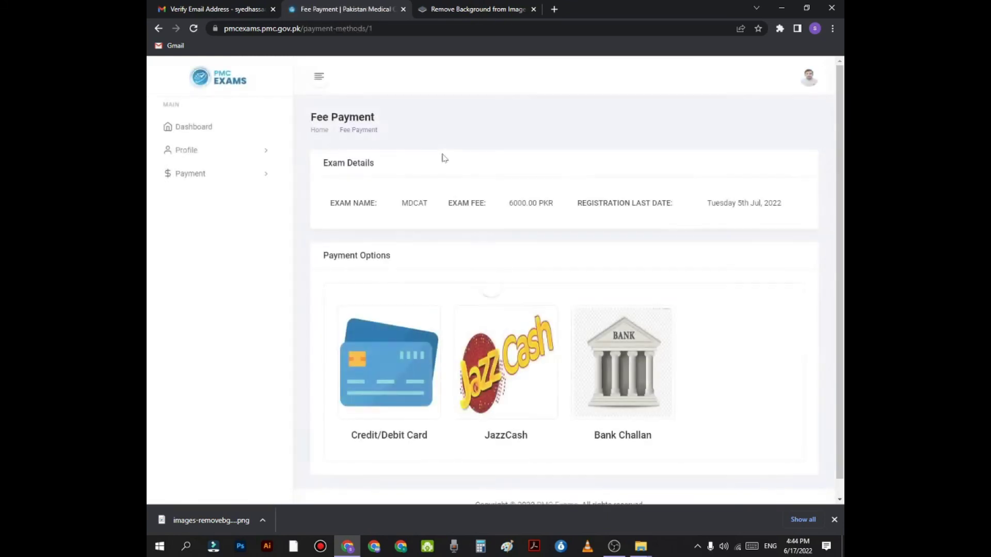
{"action": "scroll", "coordinate": [476, 184], "scroll_direction": "down", "scroll_amount": 1}
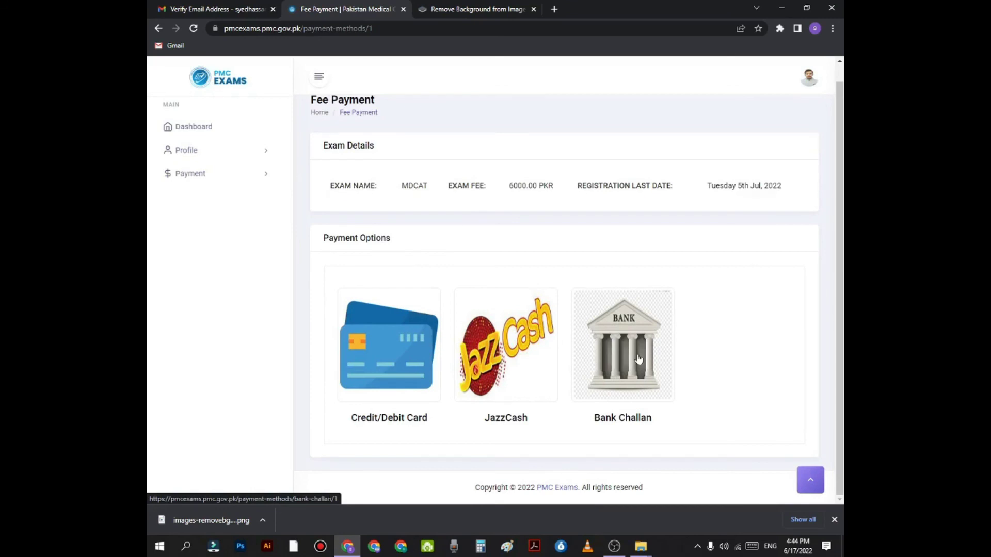
Open the credit/debit card payment page and examine its card details, billing address and order details without filling them in
{"action": "left_click", "coordinate": [393, 345]}
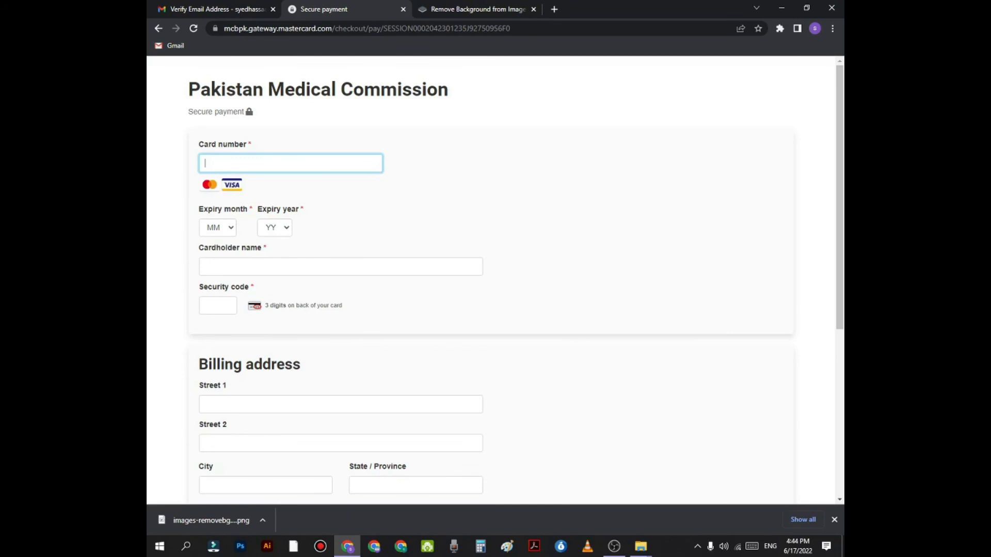
{"action": "scroll", "coordinate": [294, 190], "scroll_direction": "down", "scroll_amount": 3}
{"action": "scroll", "coordinate": [268, 177], "scroll_direction": "up", "scroll_amount": 3}
{"action": "scroll", "coordinate": [226, 227], "scroll_direction": "down", "scroll_amount": 2}
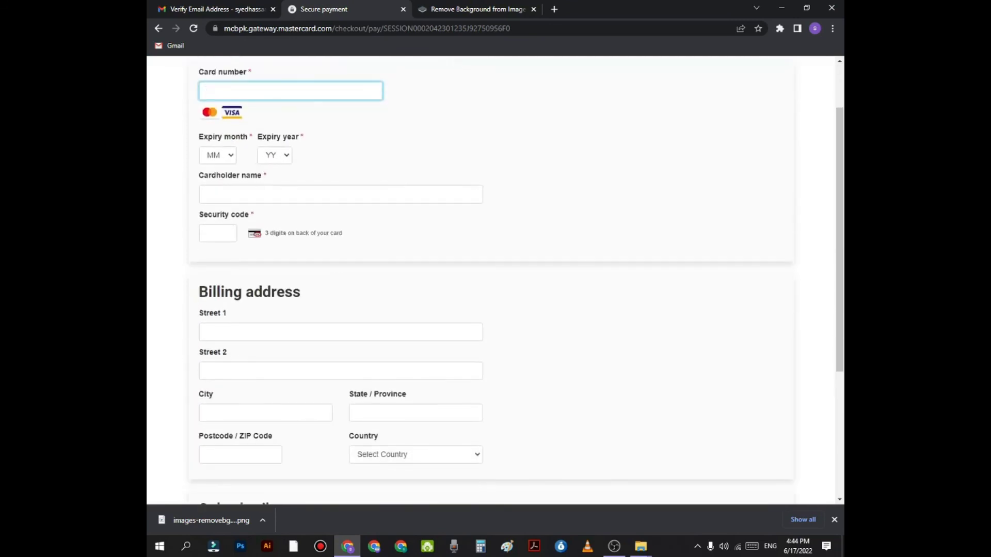
{"action": "scroll", "coordinate": [242, 173], "scroll_direction": "down", "scroll_amount": 1}
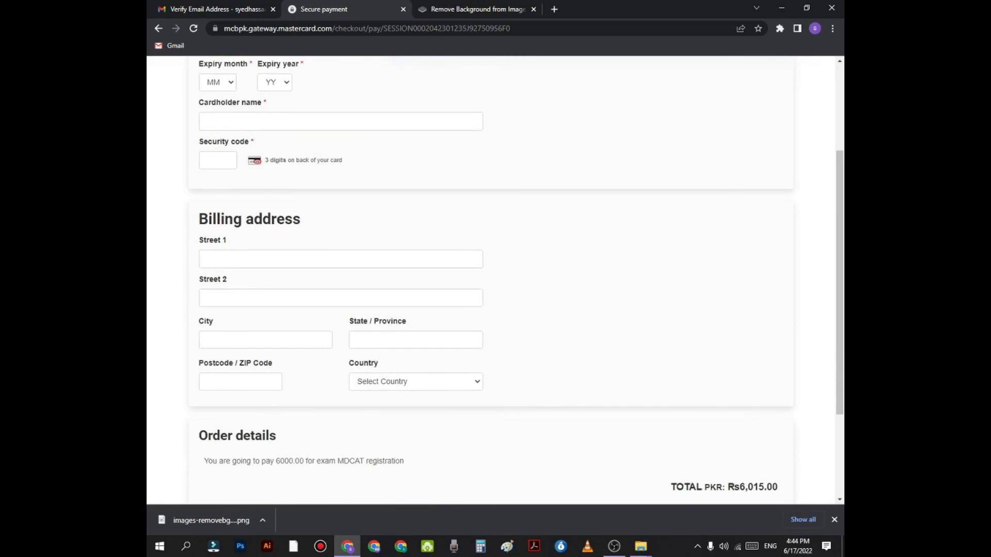
{"action": "scroll", "coordinate": [311, 194], "scroll_direction": "up", "scroll_amount": 1}
{"action": "scroll", "coordinate": [328, 240], "scroll_direction": "up", "scroll_amount": 1}
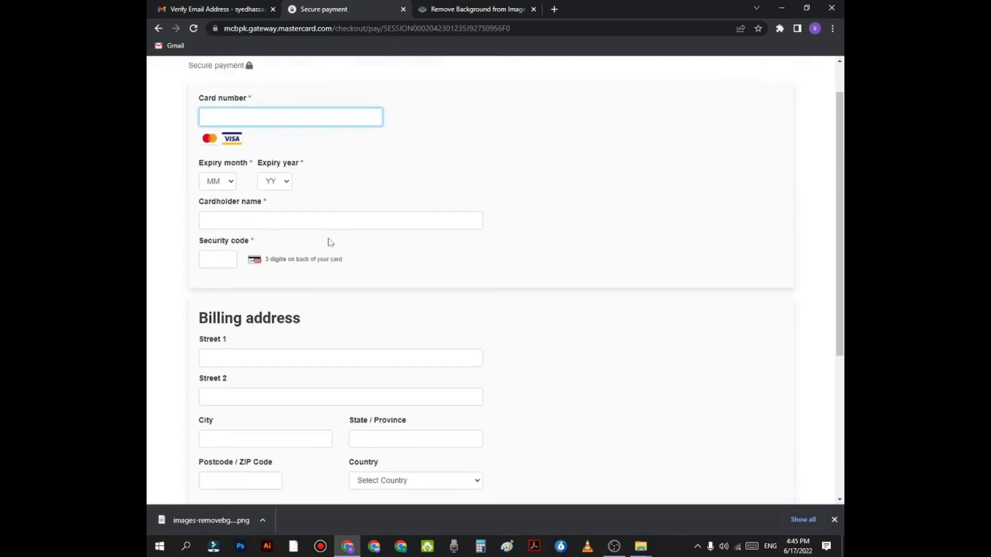
{"action": "scroll", "coordinate": [337, 250], "scroll_direction": "down", "scroll_amount": 3}
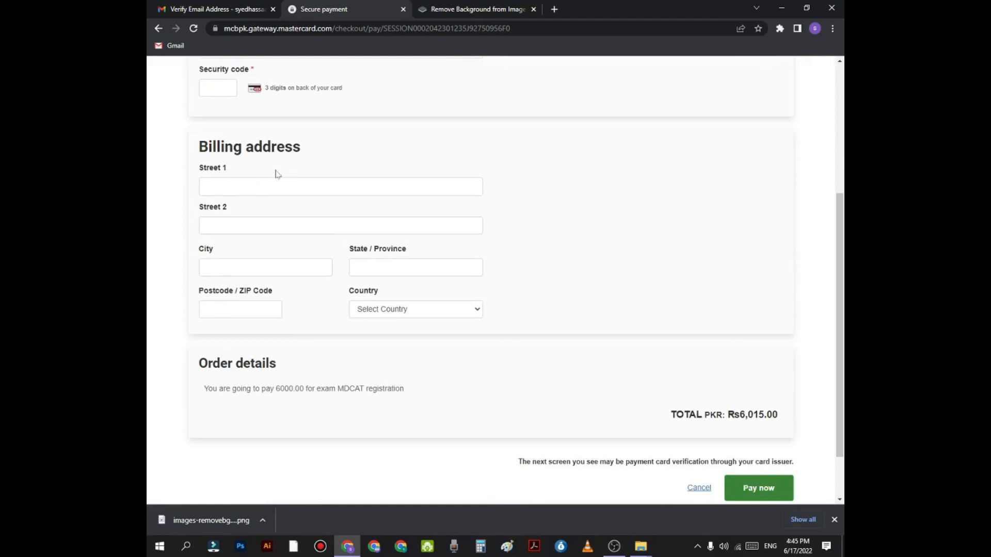
{"action": "scroll", "coordinate": [597, 376], "scroll_direction": "down", "scroll_amount": 1}
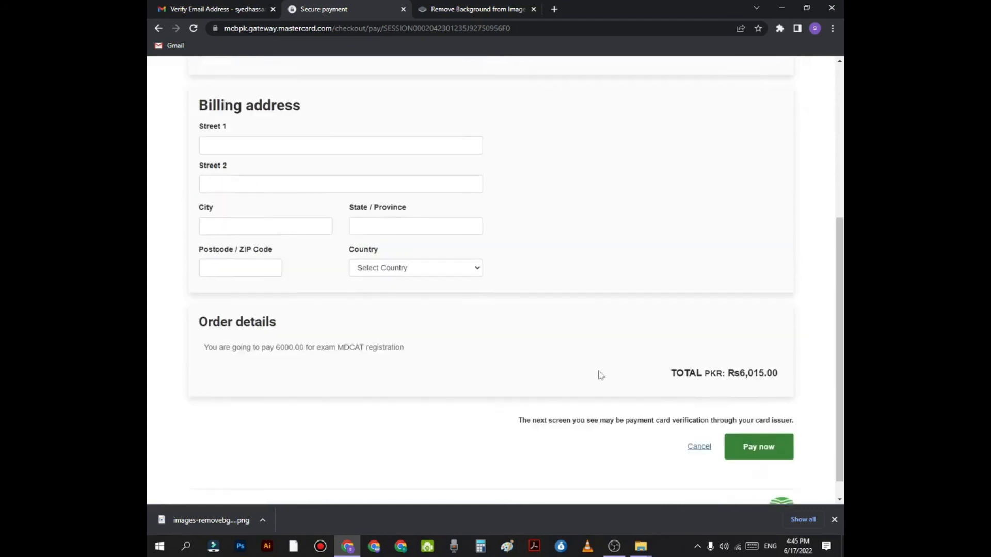
{"action": "left_click", "coordinate": [762, 436]}
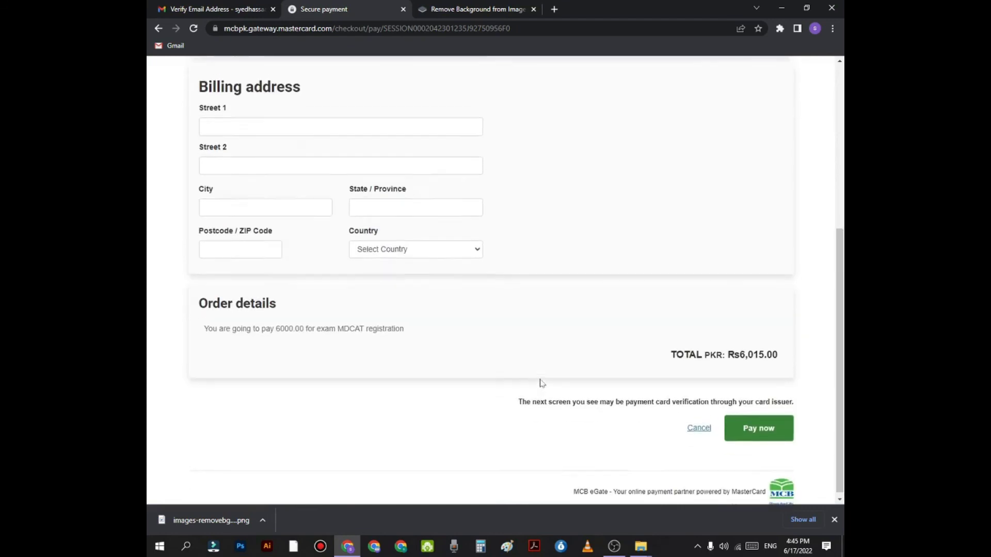
Go back to the fee payment options and choose Bank Challan as the payment method
{"action": "left_click", "coordinate": [158, 28]}
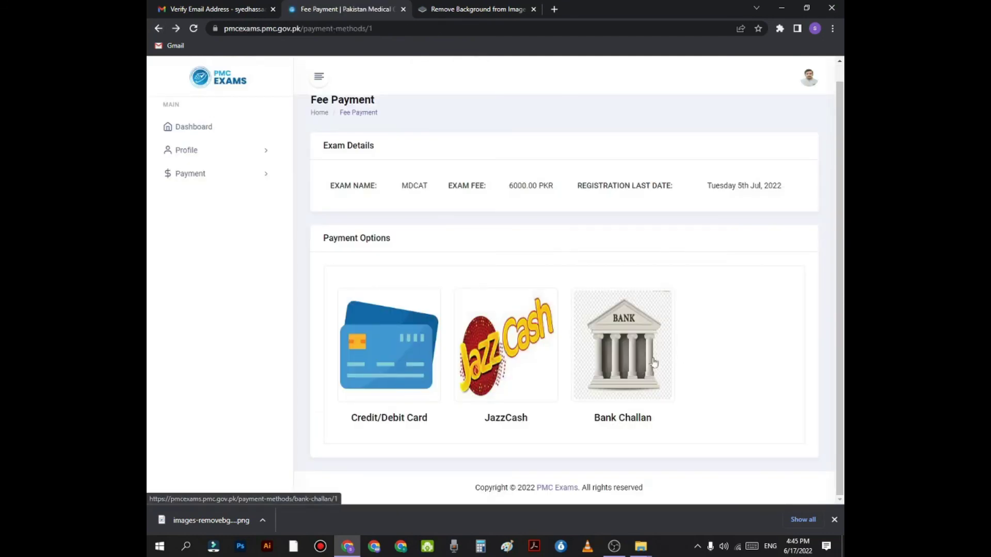
{"action": "left_click", "coordinate": [632, 341]}
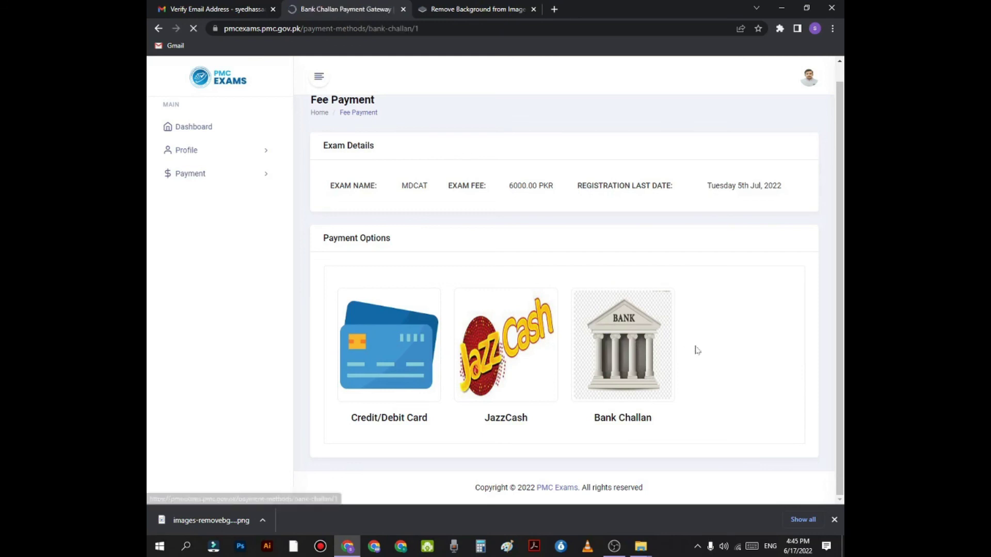